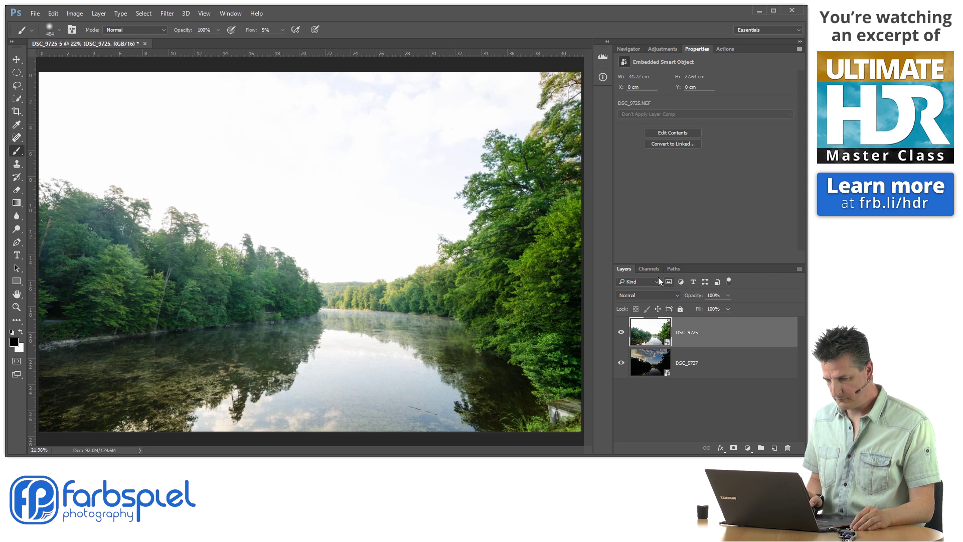
- Hide the DSC_9725 layer and compare the red, green and blue channels of the dark exposure
click(621, 333)
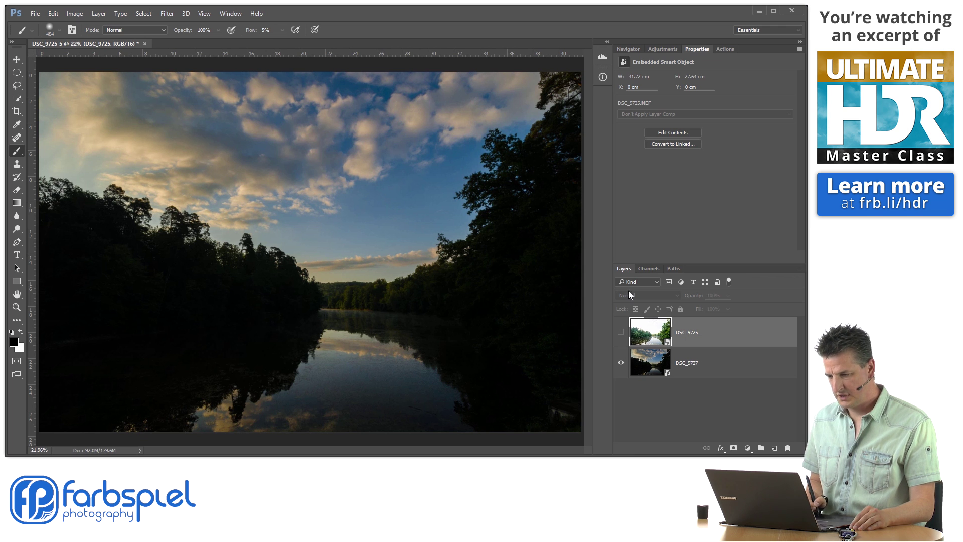
click(648, 270)
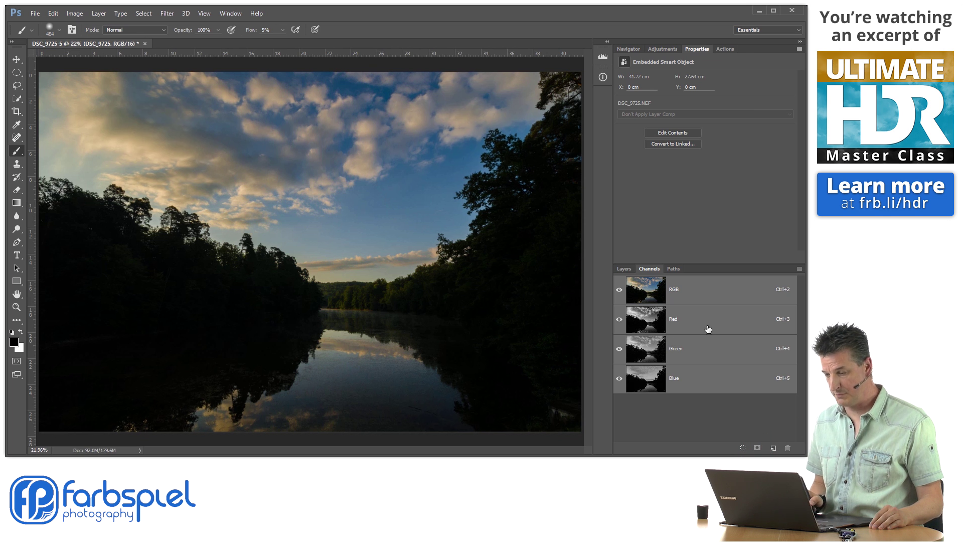
click(692, 324)
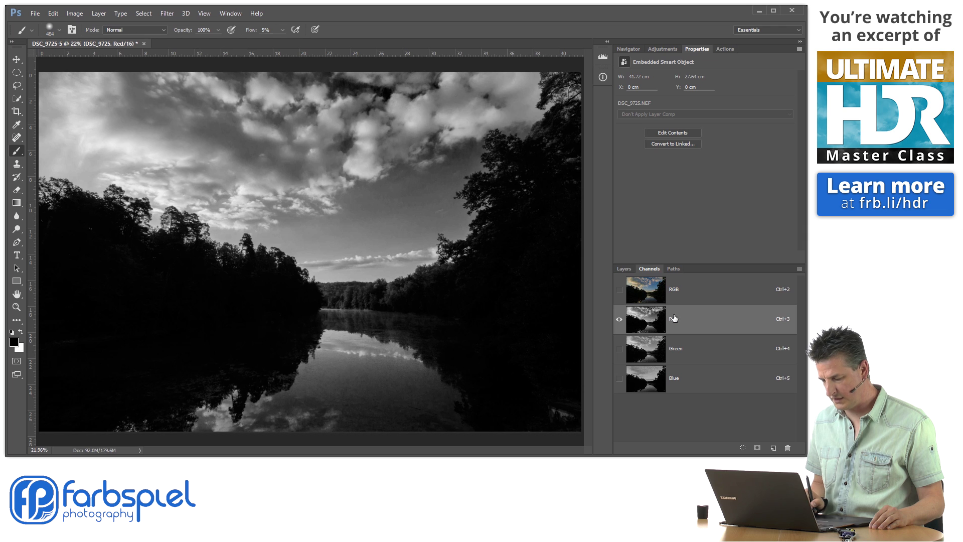
click(696, 355)
click(694, 378)
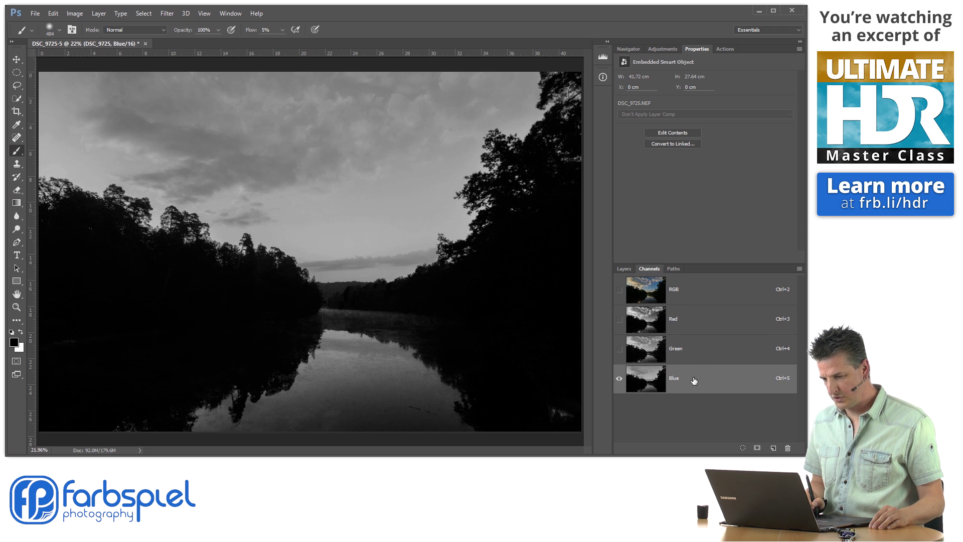
click(698, 353)
click(702, 324)
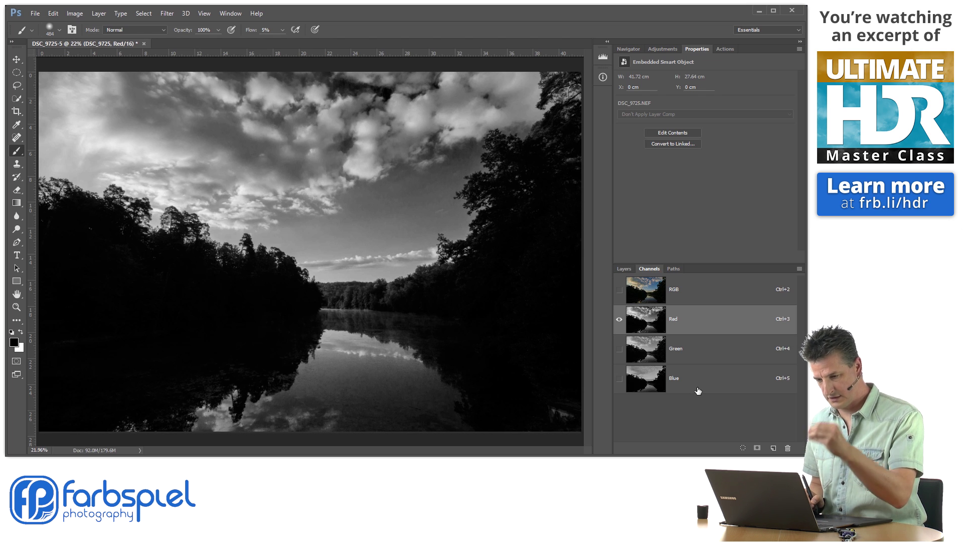
click(691, 350)
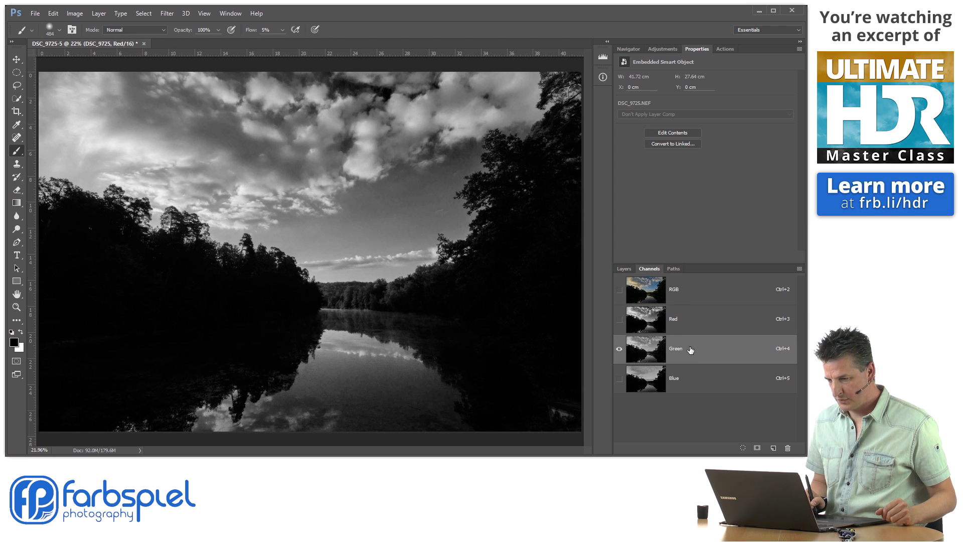
click(693, 378)
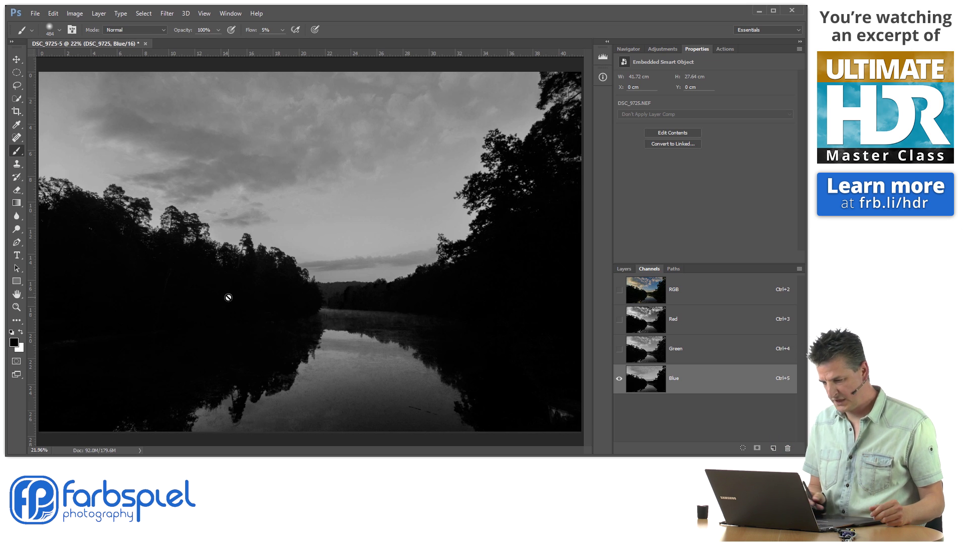
- Load the blue channel's luminosity as a selection and return to the RGB composite in the layer list
ctrl+click(645, 385)
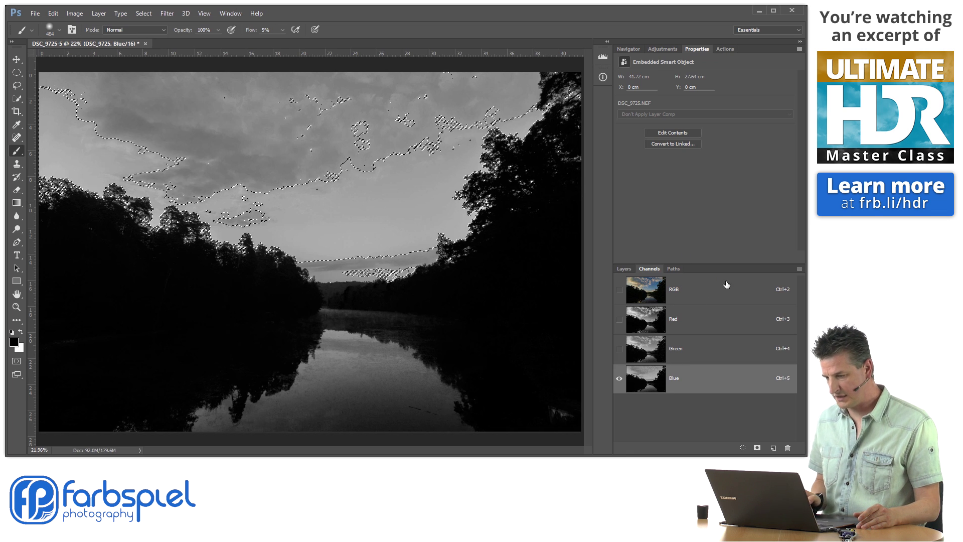
click(688, 289)
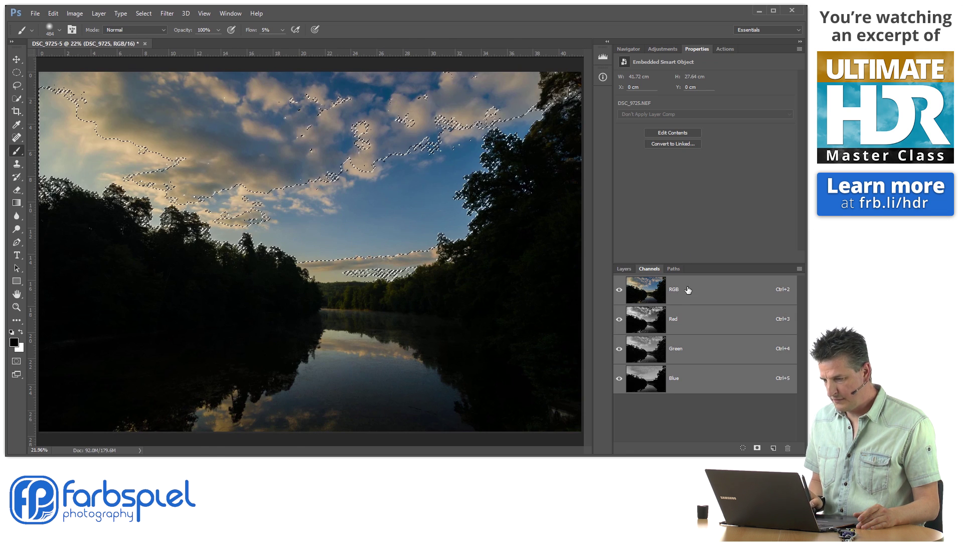
click(624, 270)
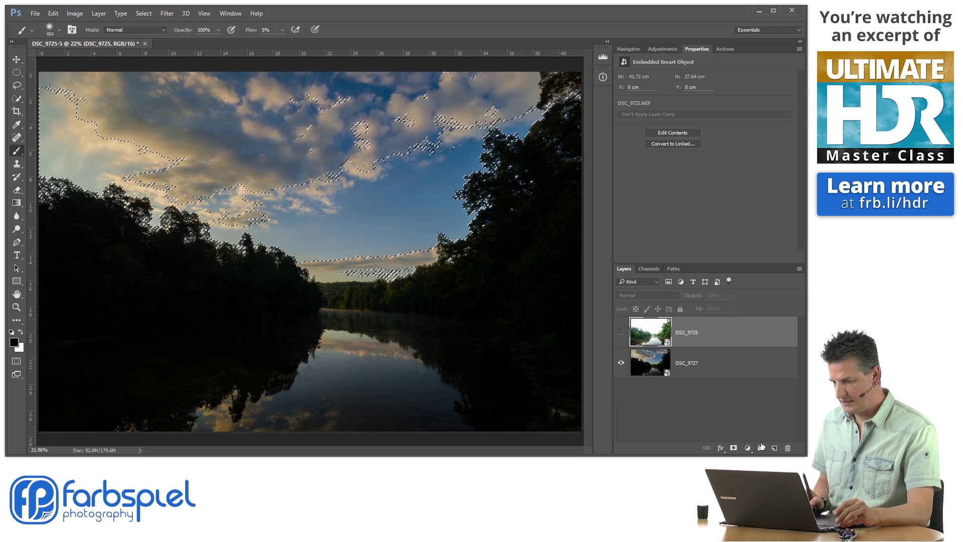
- Show the DSC_9725 layer again, put it in a group and mask the group with the inverted selection
click(621, 332)
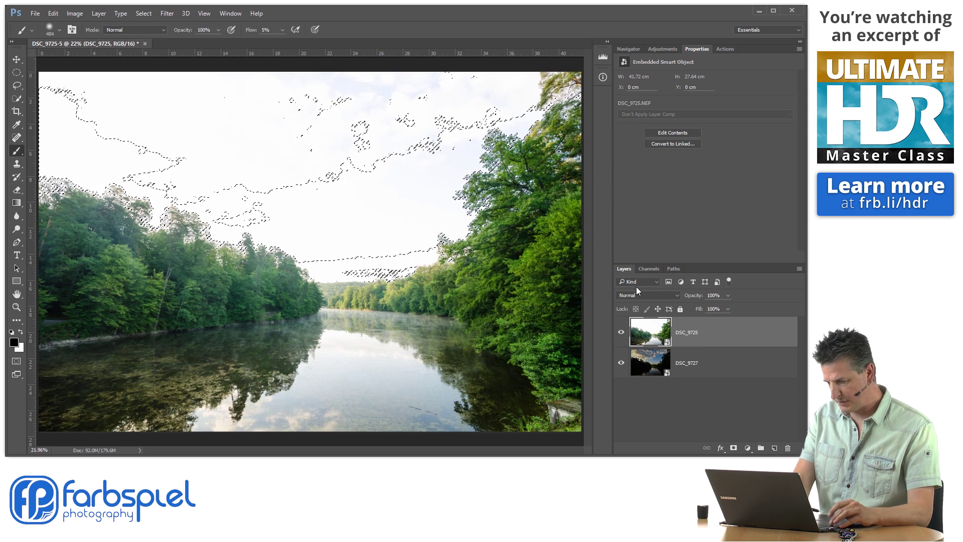
key(ctrl+g)
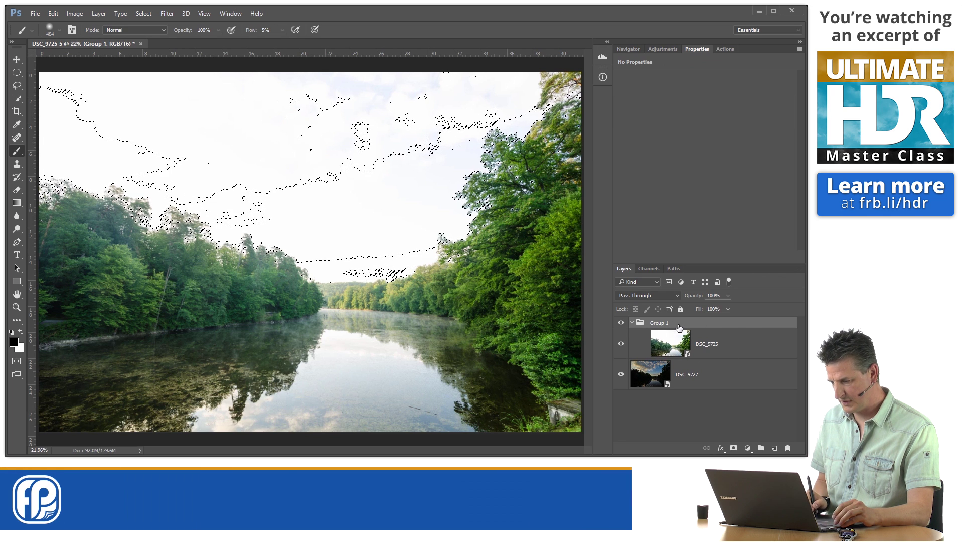
alt+click(734, 447)
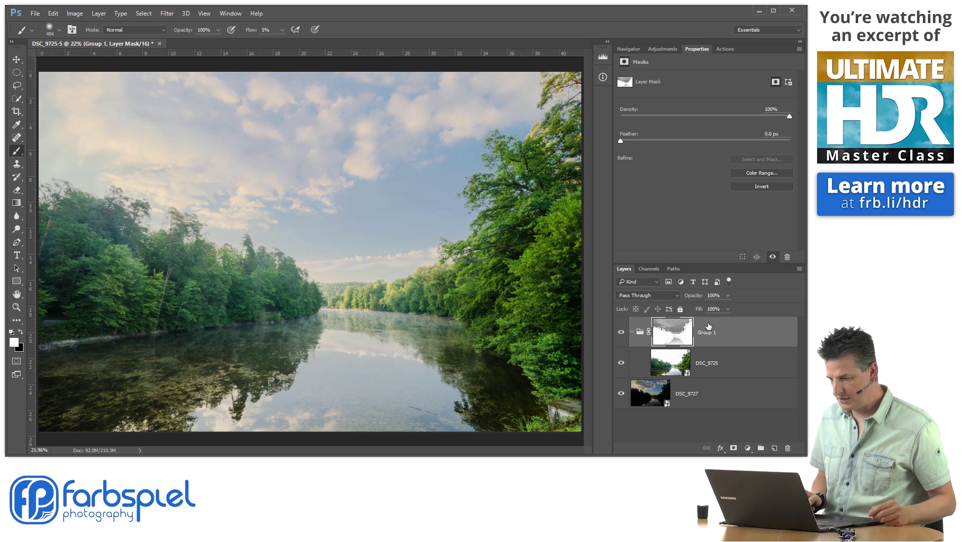
- Examine the group mask on its own and compare the blend with the group hidden and with the mask disabled
alt+click(680, 340)
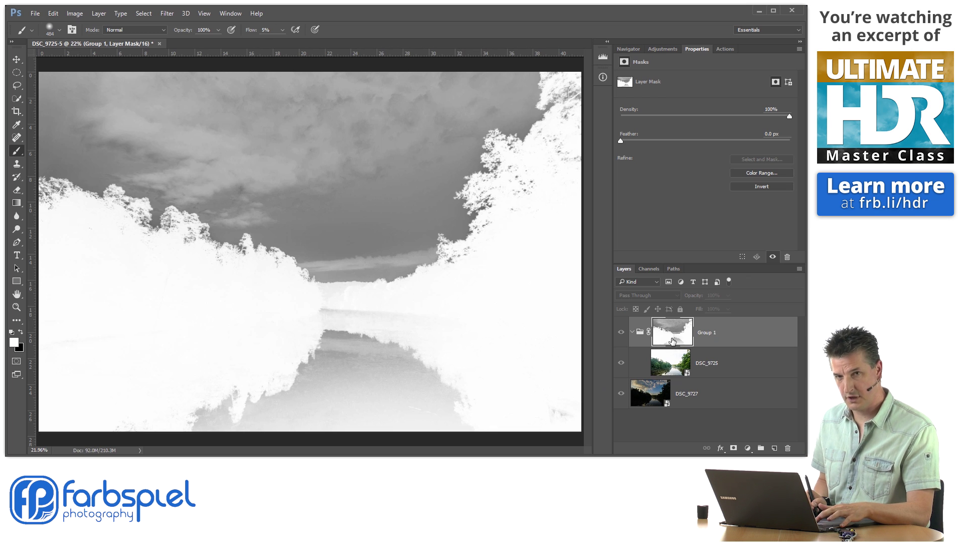
alt+click(673, 340)
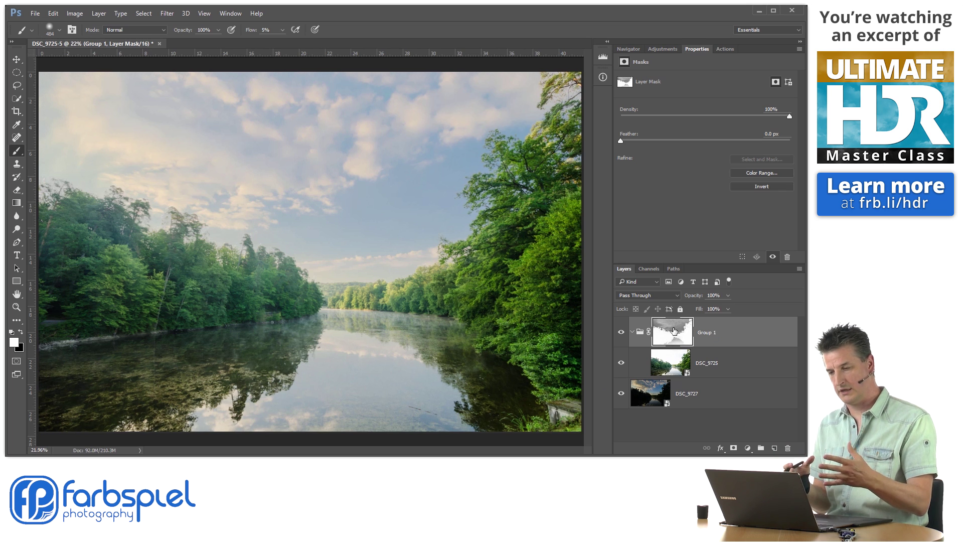
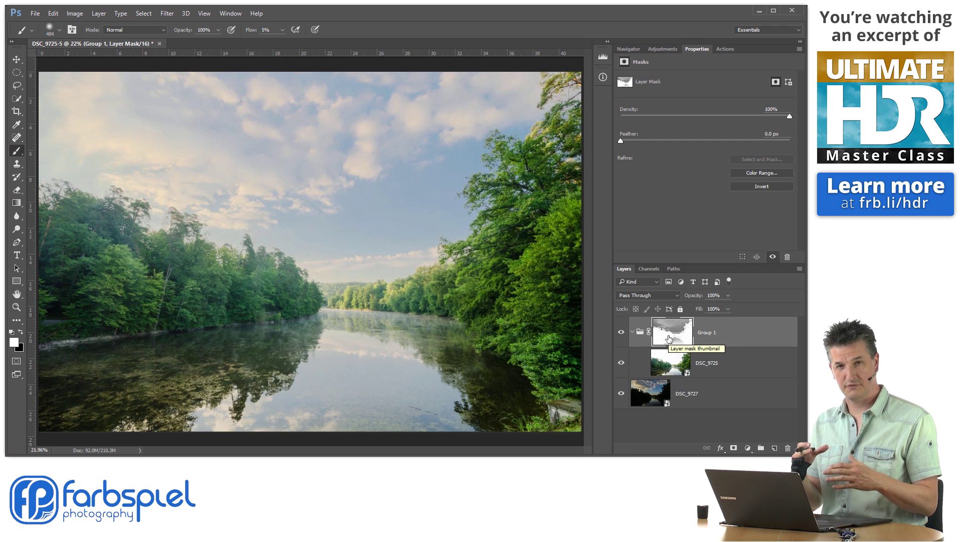
click(621, 334)
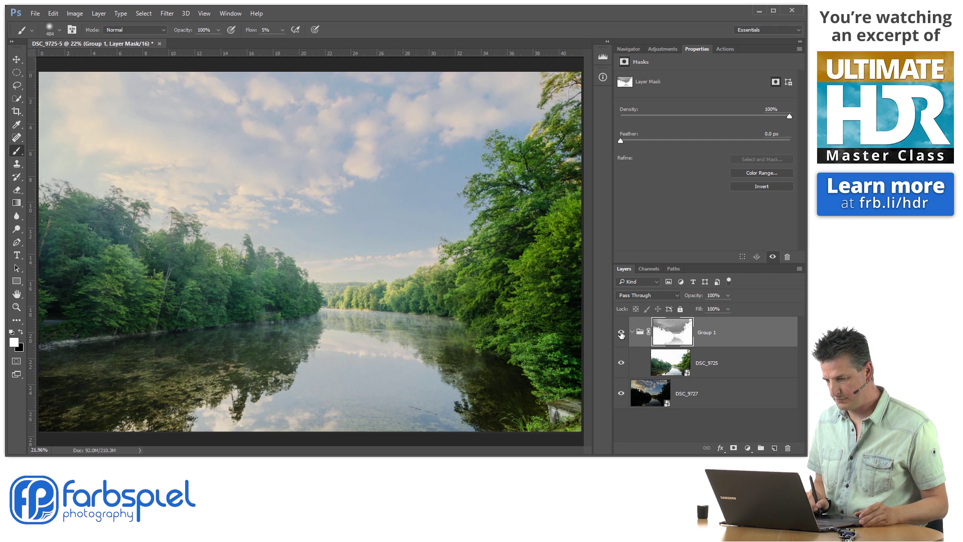
click(621, 334)
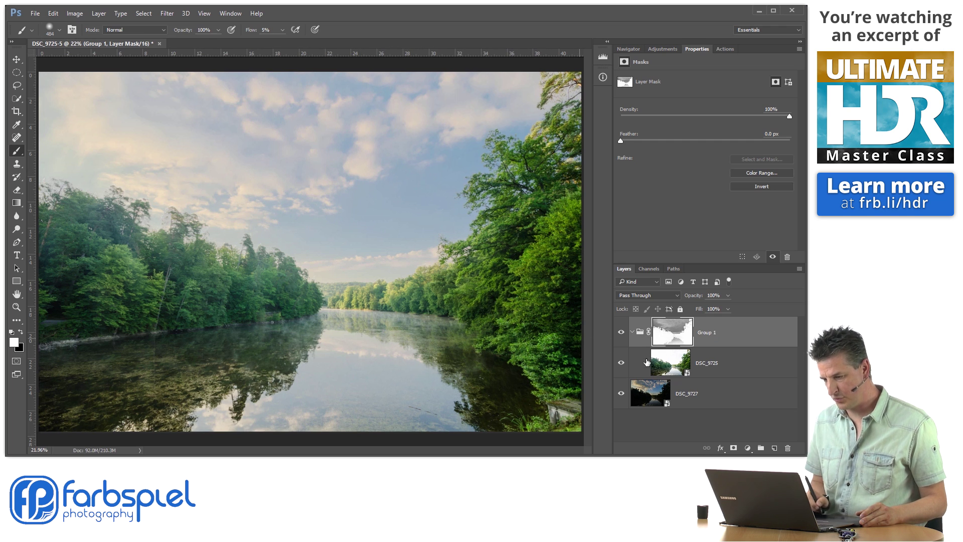
click(622, 334)
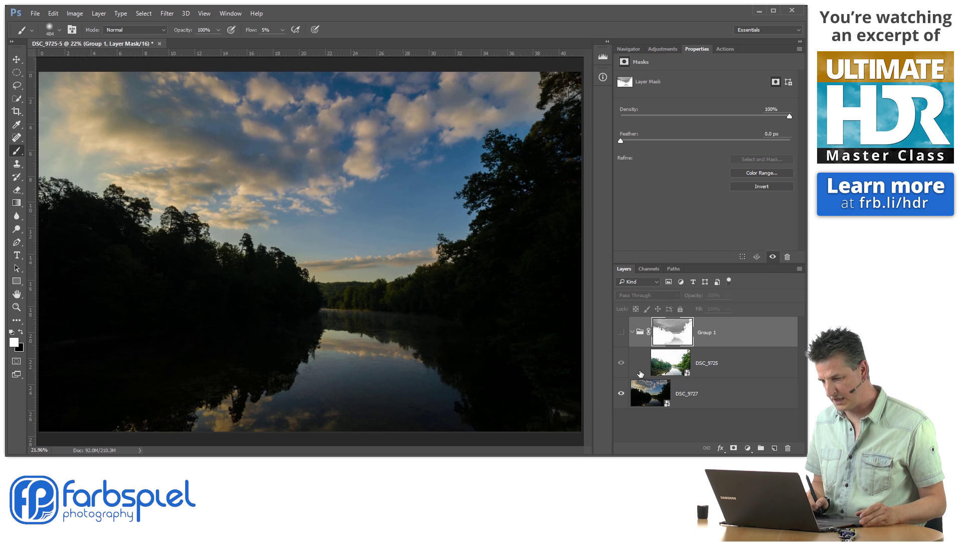
click(621, 333)
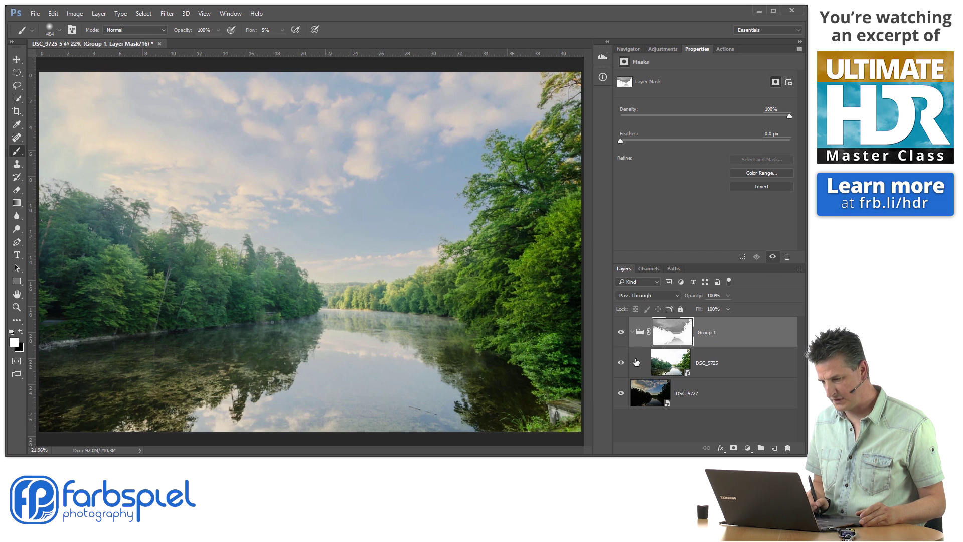
shift+click(674, 341)
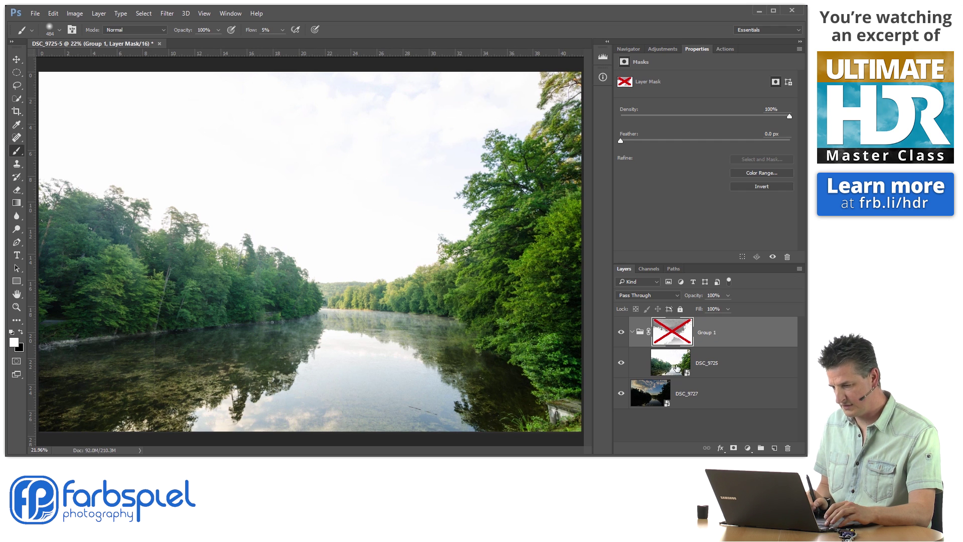
shift+click(673, 334)
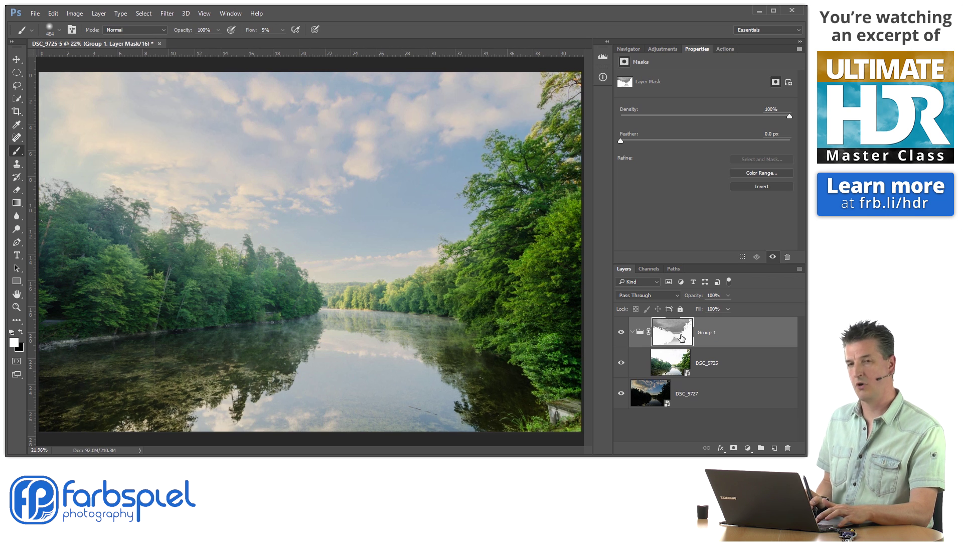
- Display the group mask and apply a Levels adjustment to it with input black point 147 and white point 241
alt+click(672, 343)
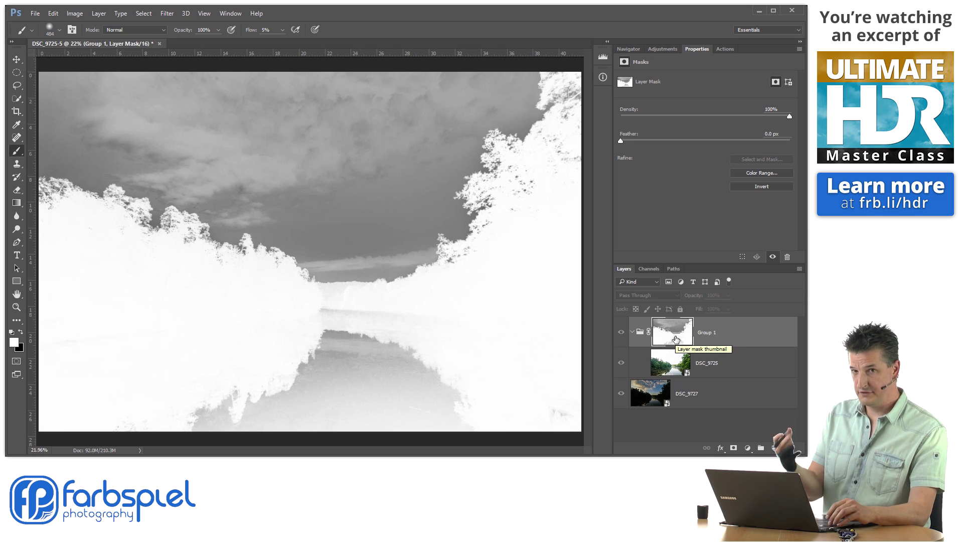
key(ctrl+l)
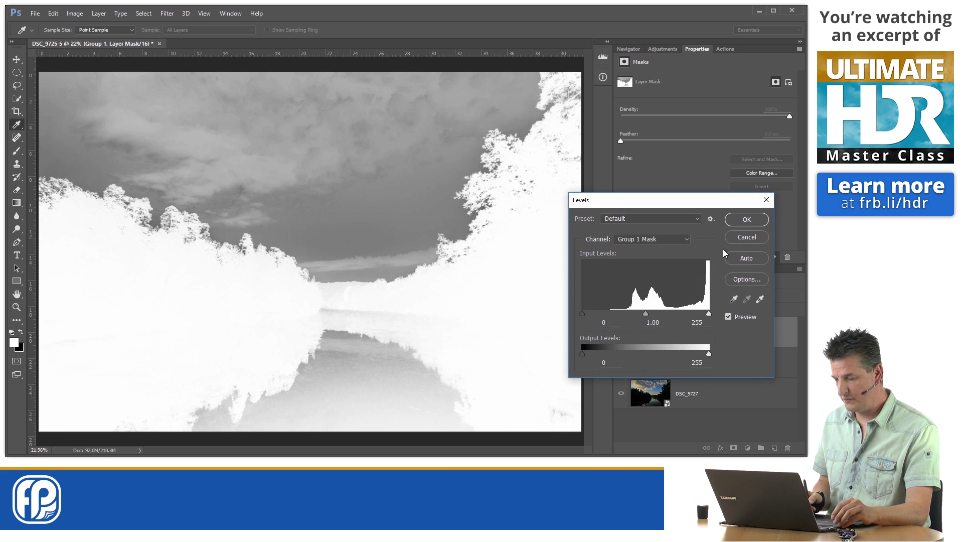
drag(670, 205, 674, 149)
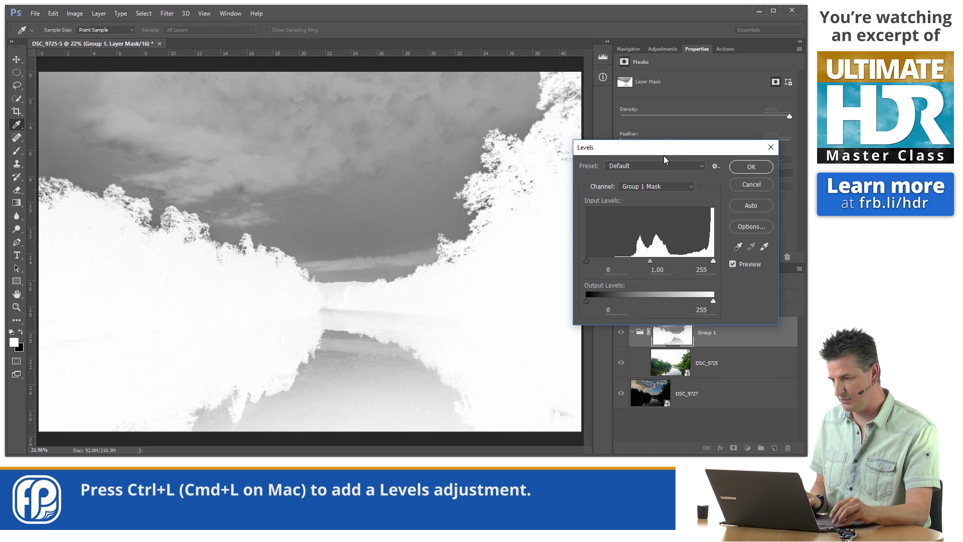
drag(666, 149, 639, 114)
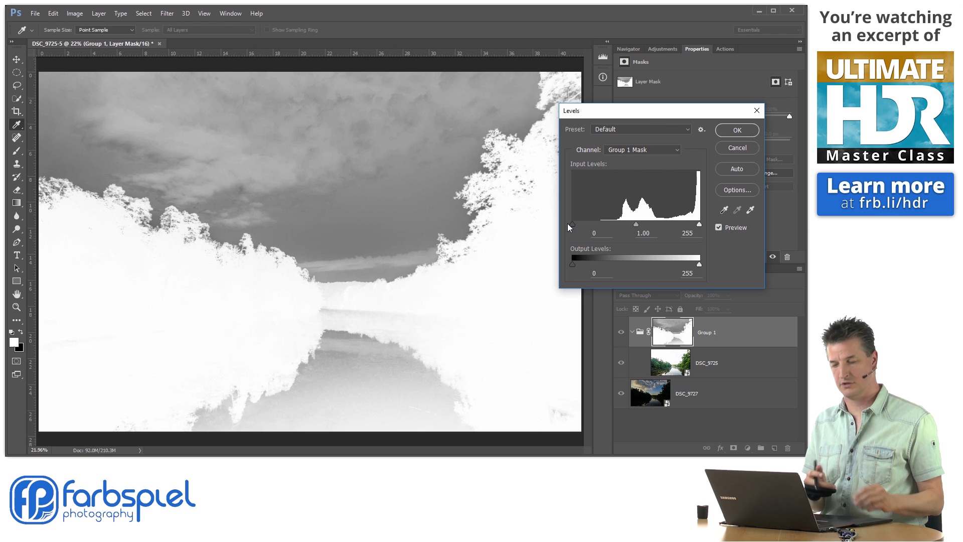
drag(572, 225, 651, 225)
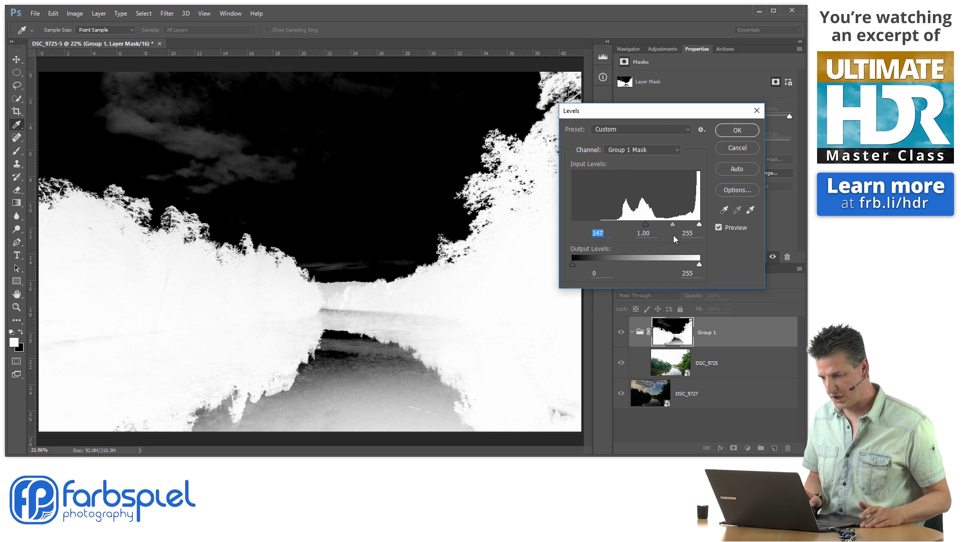
mouse_move(700, 226)
mouse_down()
mouse_move(674, 227)
mouse_move(695, 229)
mouse_up()
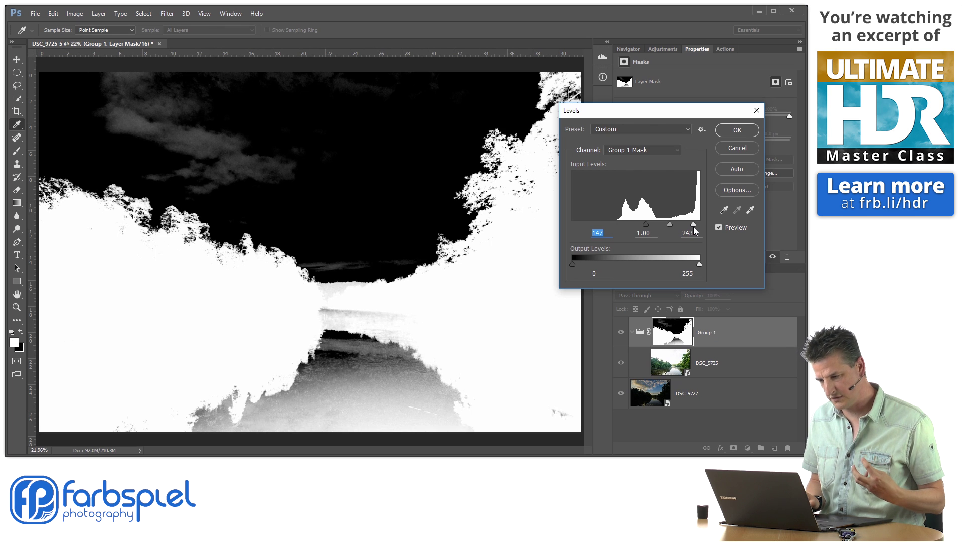
drag(692, 225, 697, 226)
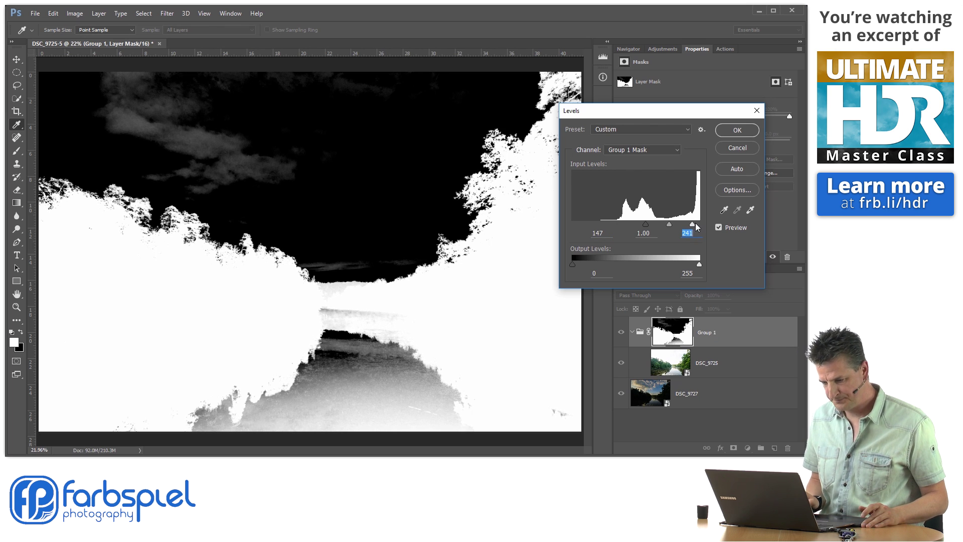
click(737, 131)
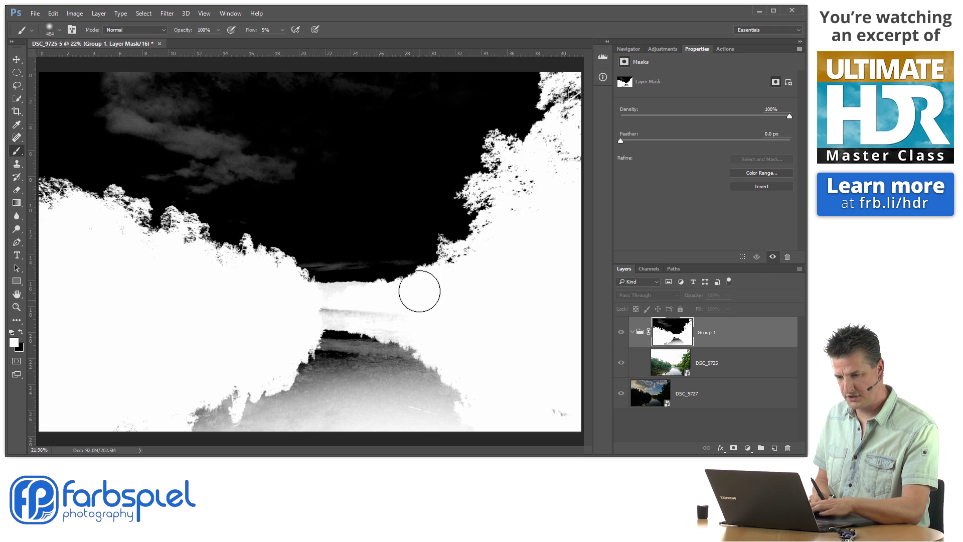
- Set the brush flow to 100% and paint black over the remaining grey clouds in the mask's sky
drag(248, 31, 321, 30)
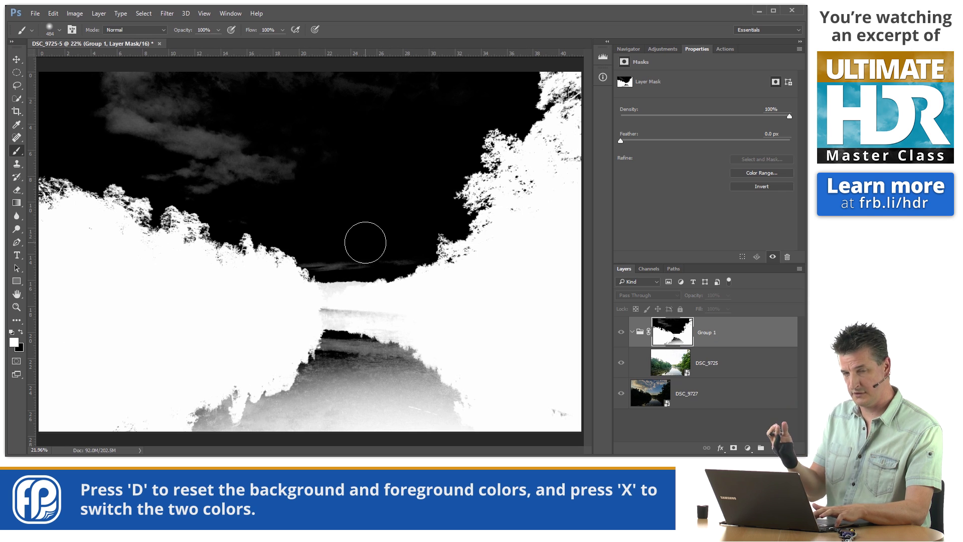
key(d)
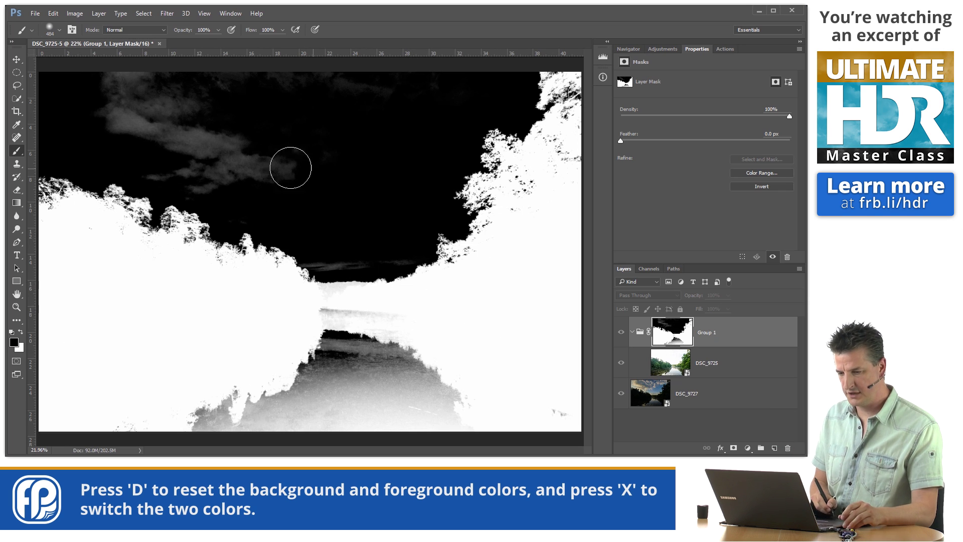
mouse_move(247, 165)
mouse_down()
mouse_move(412, 191)
mouse_move(314, 196)
mouse_move(197, 164)
mouse_move(203, 175)
mouse_move(158, 169)
mouse_move(160, 158)
mouse_move(112, 101)
mouse_move(113, 84)
mouse_move(154, 102)
mouse_move(188, 134)
mouse_move(291, 90)
mouse_move(425, 87)
mouse_move(358, 134)
mouse_move(300, 150)
mouse_move(340, 214)
mouse_move(269, 195)
mouse_move(247, 201)
mouse_move(264, 188)
mouse_up()
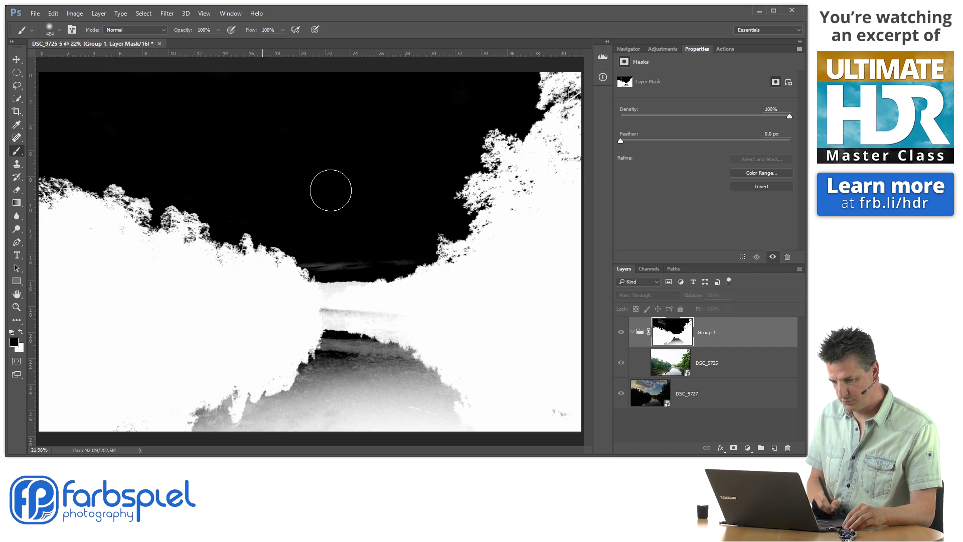
- Paint black at 100% opacity over the grey cloud streaks just above the horizon in the Group 1 mask, reducing the brush near the trees
key(ctrl+plus)
key(ctrl+plus)
key(ctrl+plus)
key(ctrl+plus)
key(ctrl+plus)
key(ctrl+plus)
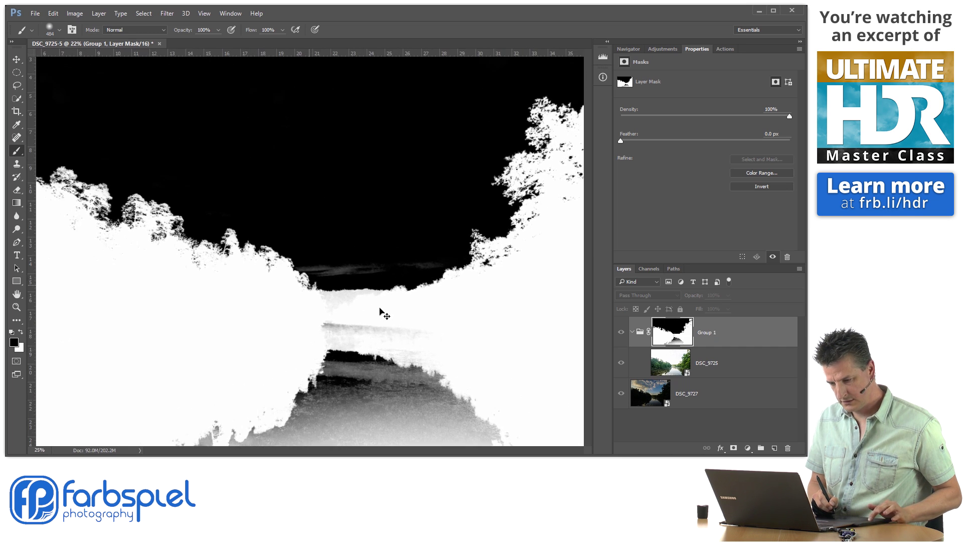
key(ctrl+plus)
key(ctrl+plus)
key(ctrl+plus)
key(ctrl+plus)
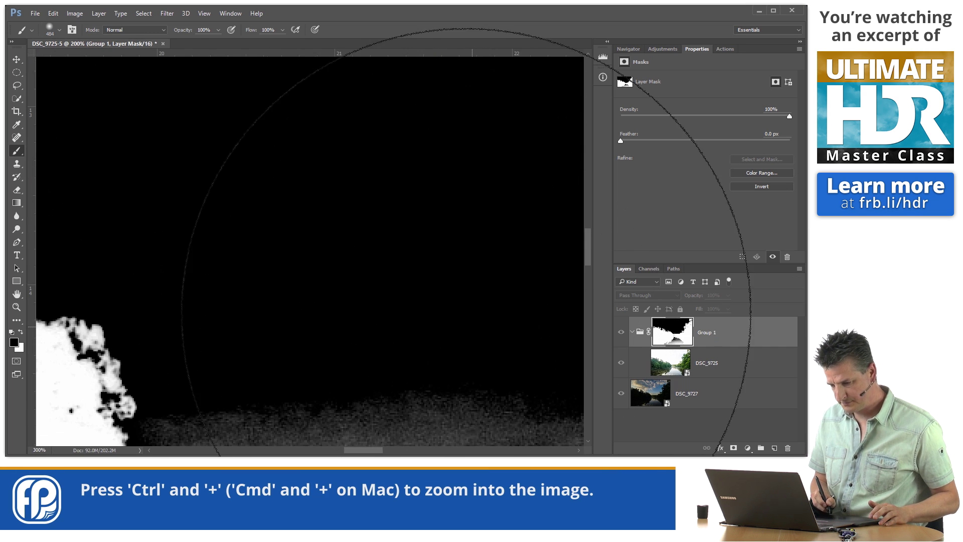
key(ctrl+plus)
key(ctrl+plus)
key(ctrl+plus)
key(ctrl+plus)
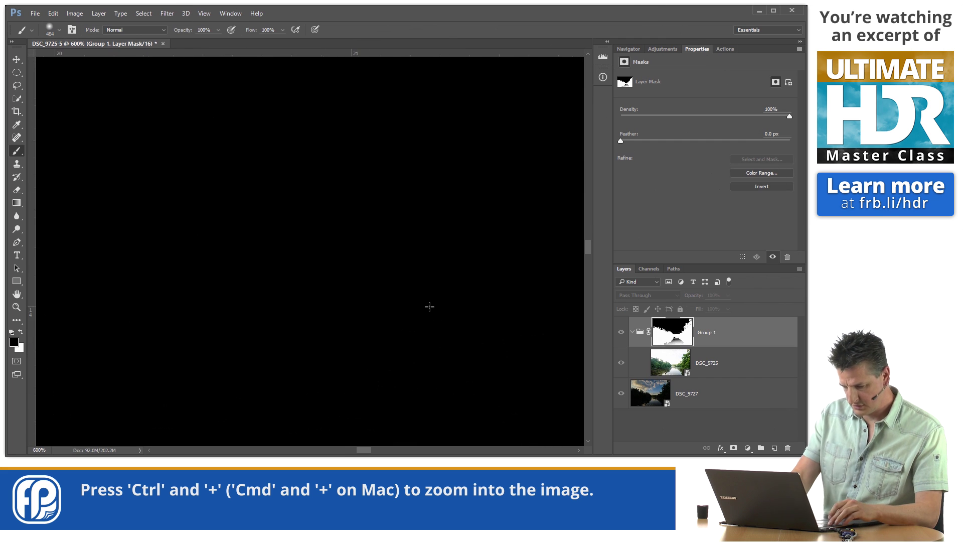
key(1)
key(ctrl+minus)
key(ctrl+minus)
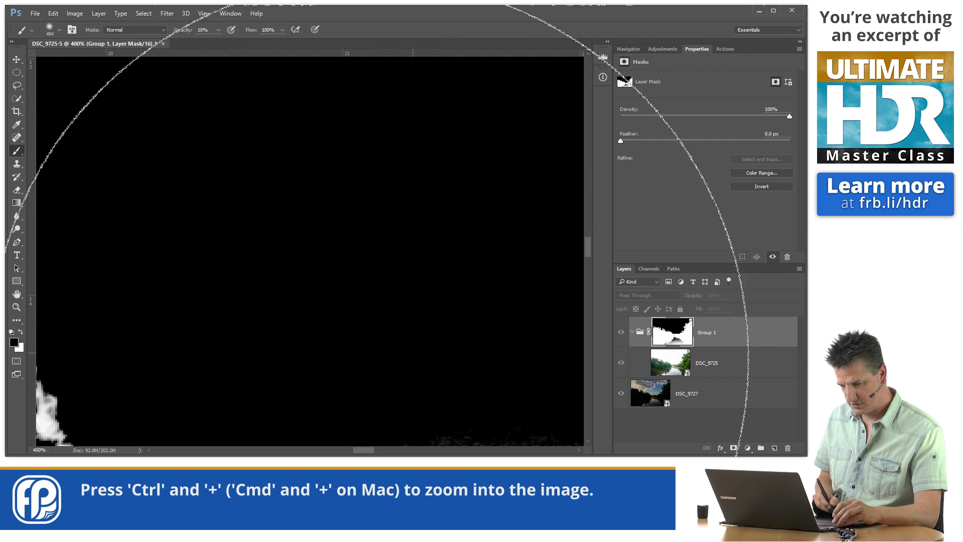
key(space)
drag(402, 311, 354, 121)
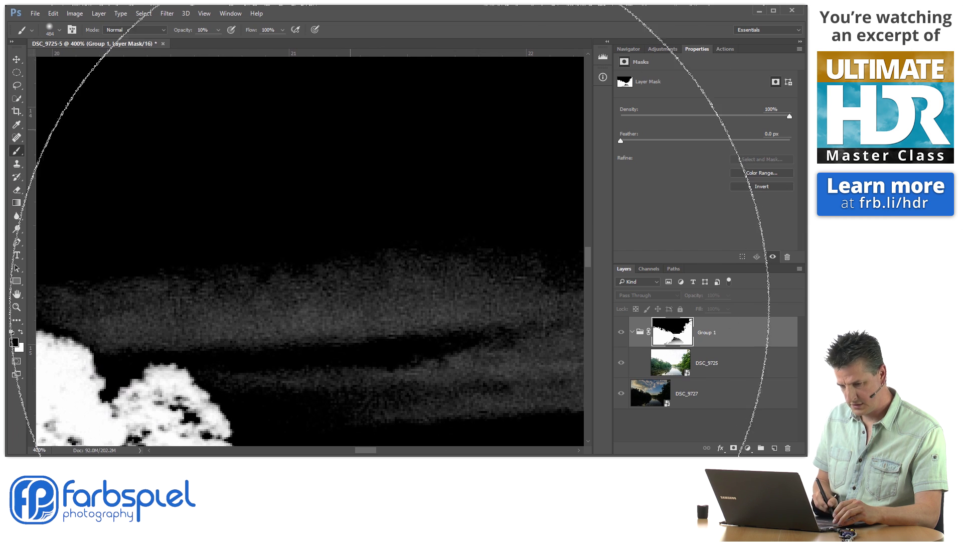
key(ctrl+1)
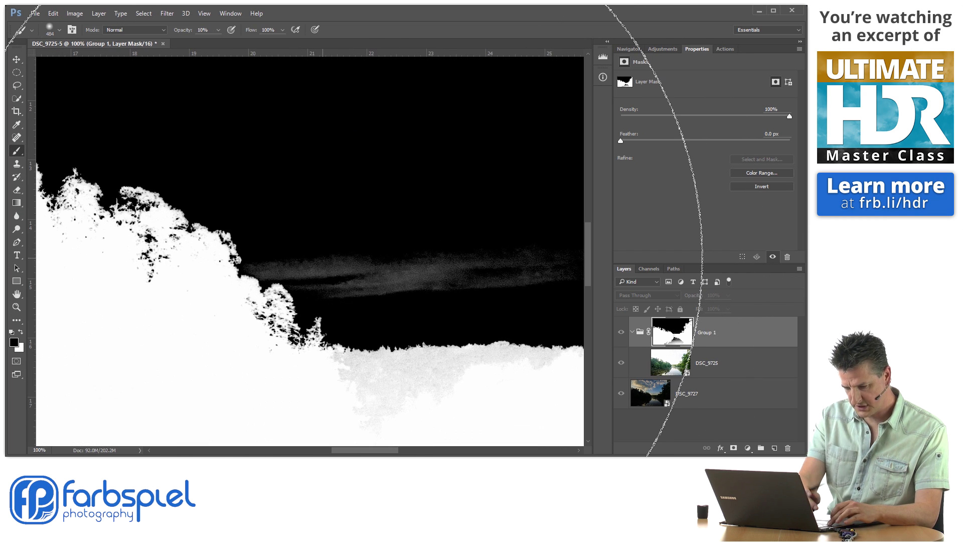
mouse_move(351, 236)
mouse_down()
mouse_move(324, 223)
mouse_move(272, 223)
mouse_up()
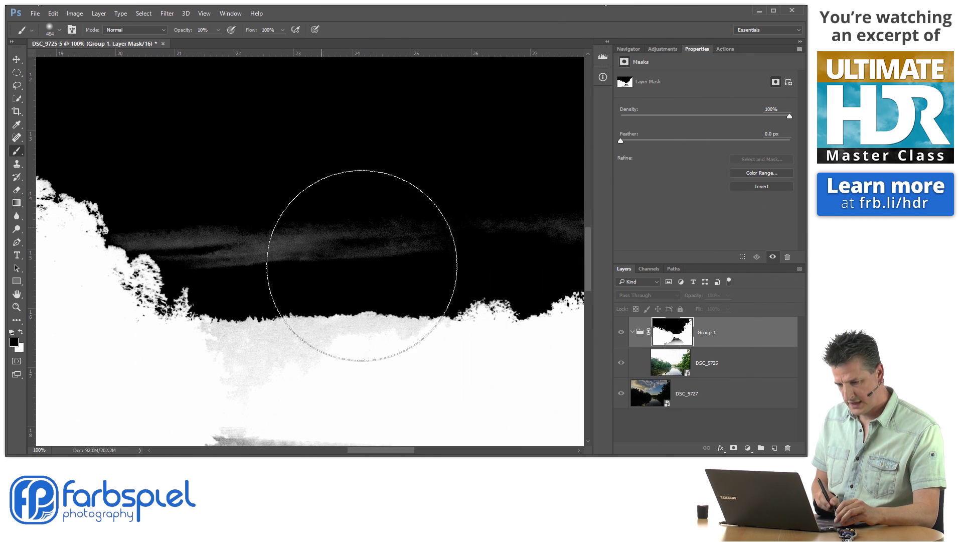
mouse_move(400, 272)
mouse_down()
mouse_move(304, 269)
mouse_move(337, 247)
mouse_up()
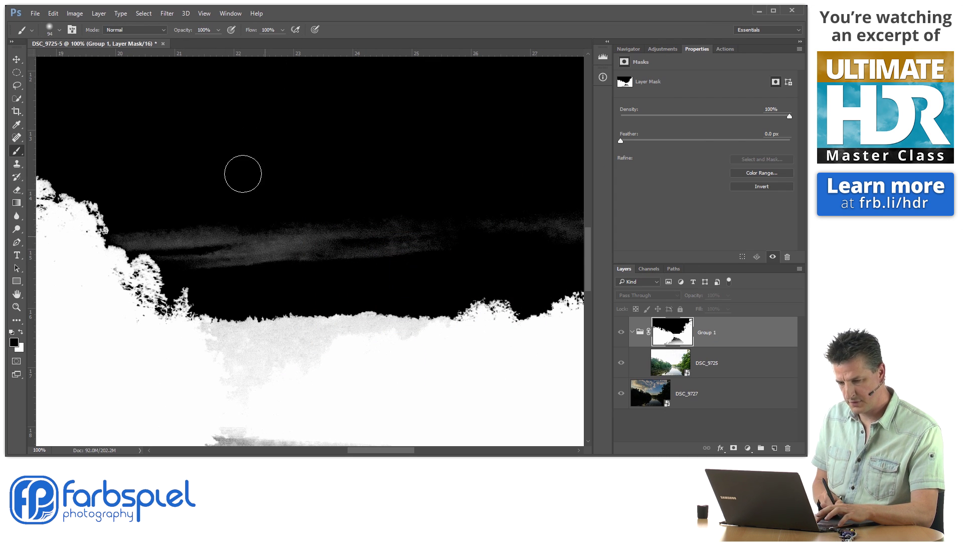
mouse_move(236, 258)
mouse_down()
mouse_move(167, 231)
mouse_move(192, 256)
mouse_move(295, 217)
mouse_move(318, 247)
mouse_move(351, 252)
mouse_move(422, 238)
mouse_up()
alt+right_click(210, 216)
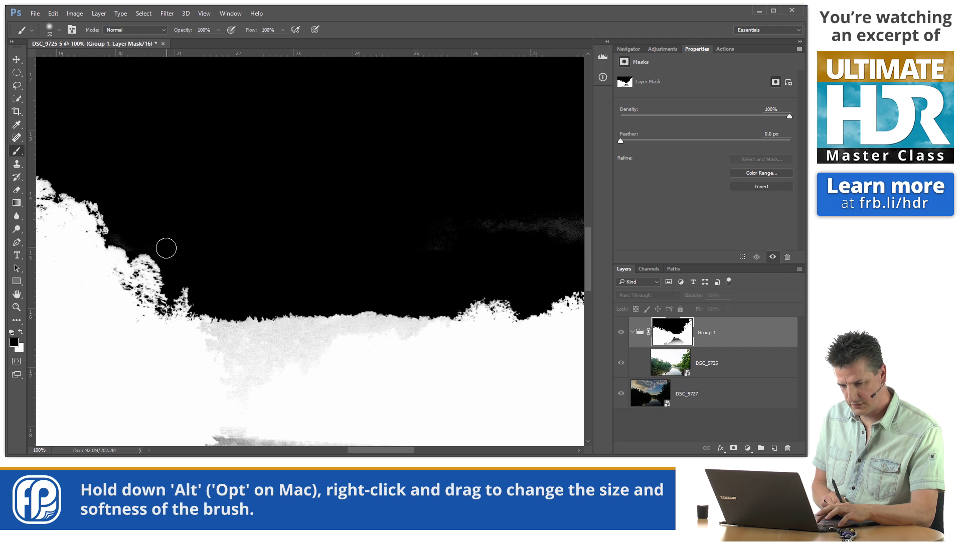
mouse_move(355, 240)
mouse_down()
mouse_move(284, 175)
mouse_move(283, 220)
mouse_up()
mouse_move(389, 225)
mouse_down()
mouse_move(452, 216)
mouse_move(442, 228)
mouse_up()
drag(258, 235, 417, 189)
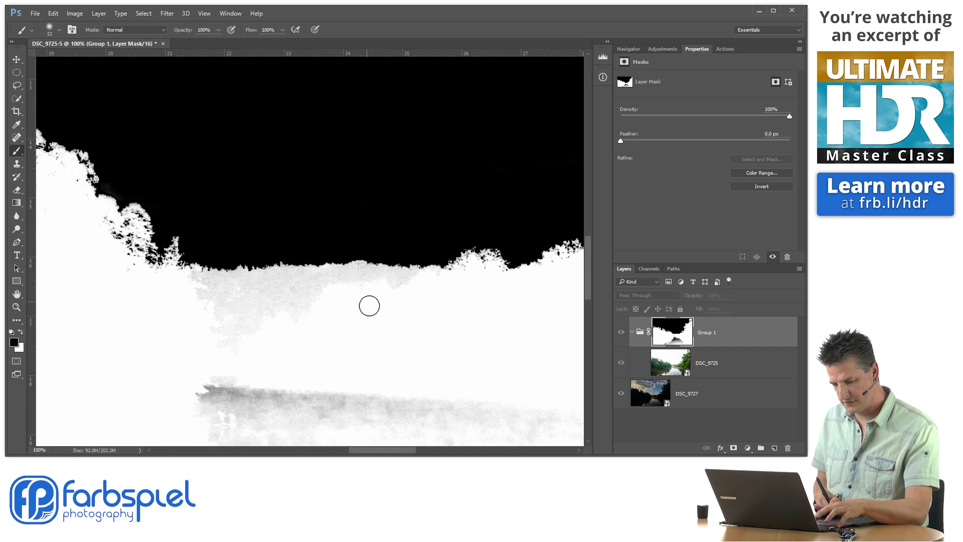
- Paint white over the light grey patch directly below the horizon in the mask
key(x)
mouse_move(223, 297)
mouse_down()
mouse_move(265, 302)
mouse_move(231, 314)
mouse_move(252, 326)
mouse_move(198, 308)
mouse_move(208, 287)
mouse_move(200, 286)
mouse_move(248, 293)
mouse_move(241, 283)
mouse_move(305, 281)
mouse_move(286, 309)
mouse_move(338, 280)
mouse_move(406, 284)
mouse_up()
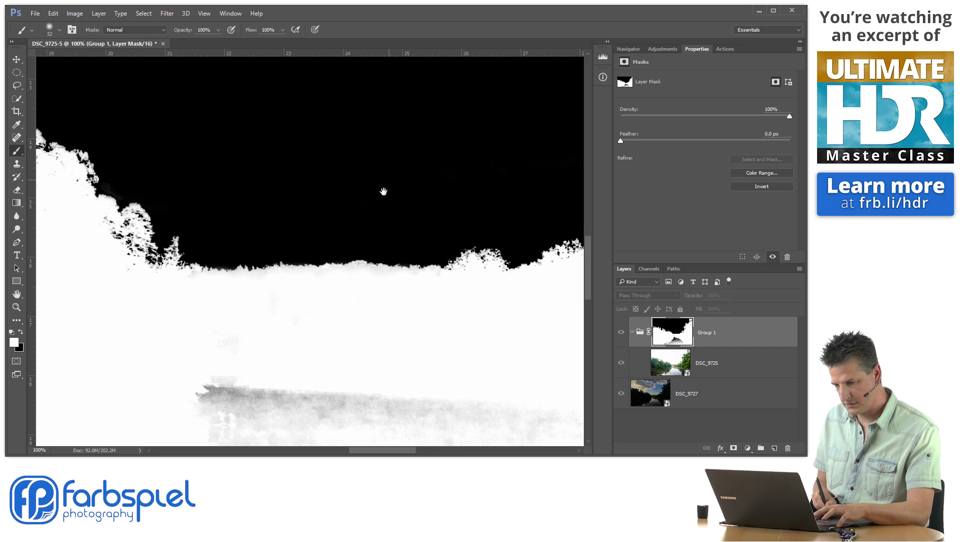
drag(385, 183, 375, 254)
key(ctrl+0)
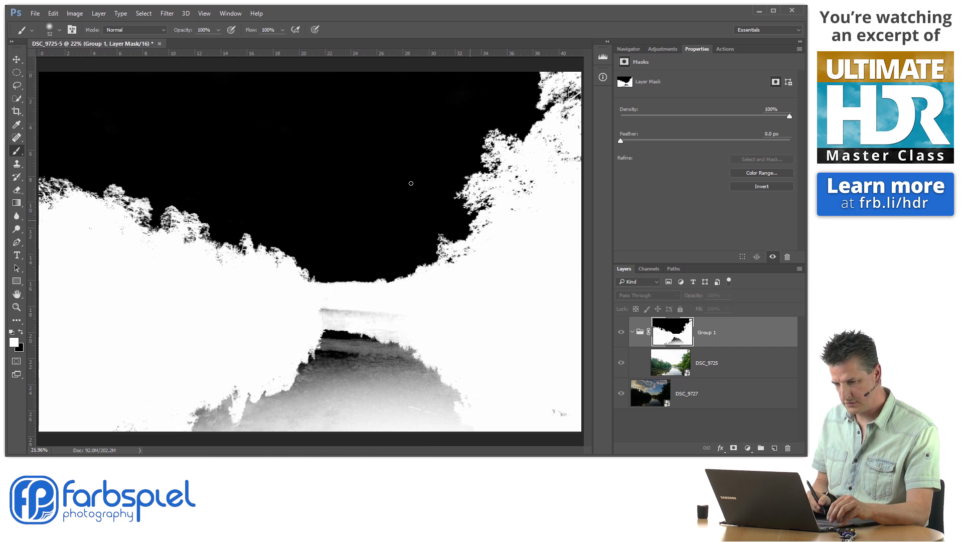
- Enlarge the soft brush to about 444 px, make black the foreground colour, and compare the mask view with the blended image
alt+right_click(285, 164)
alt+right_click(296, 167)
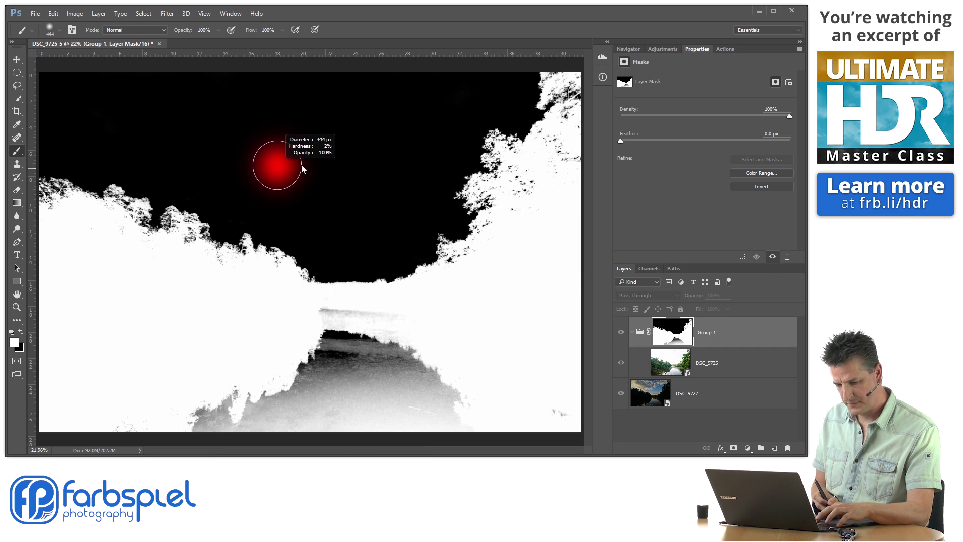
key(x)
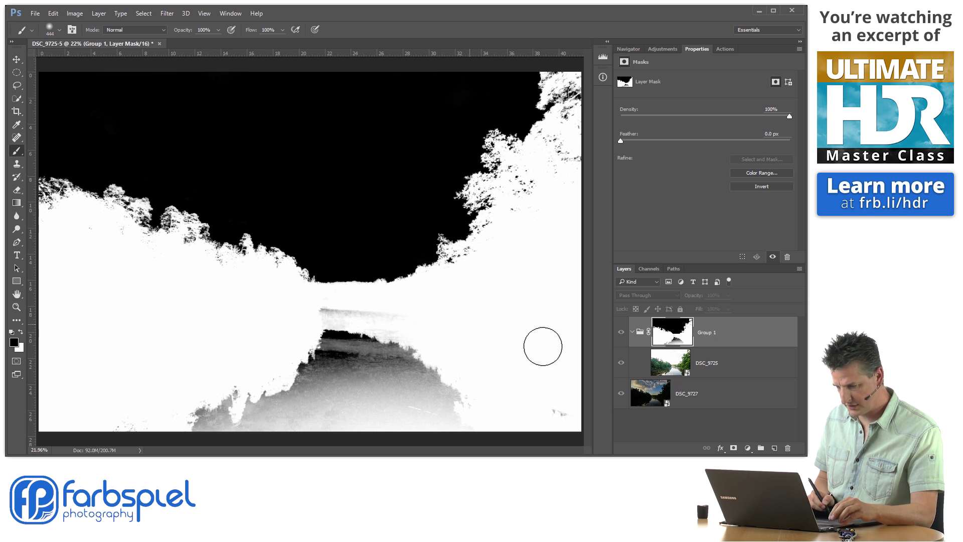
click(711, 327)
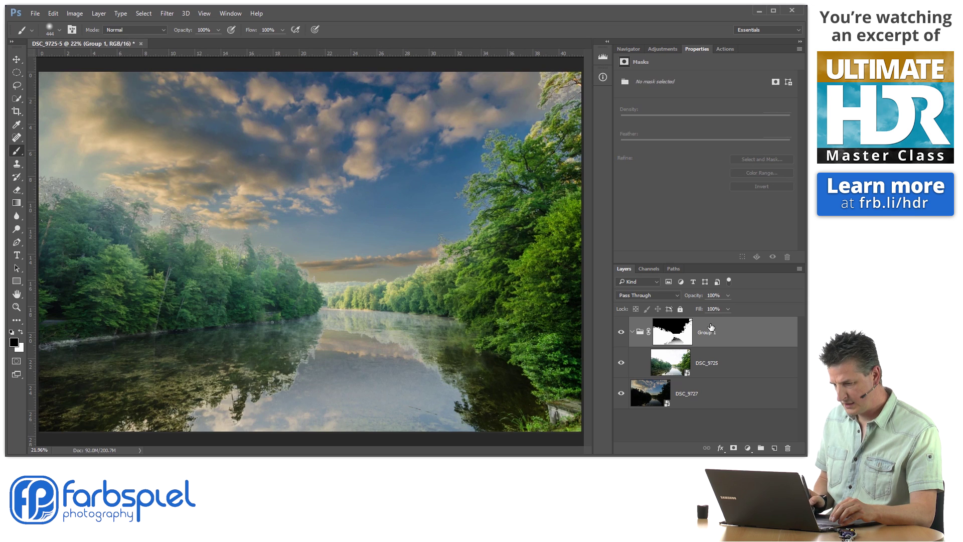
click(669, 334)
alt+click(669, 335)
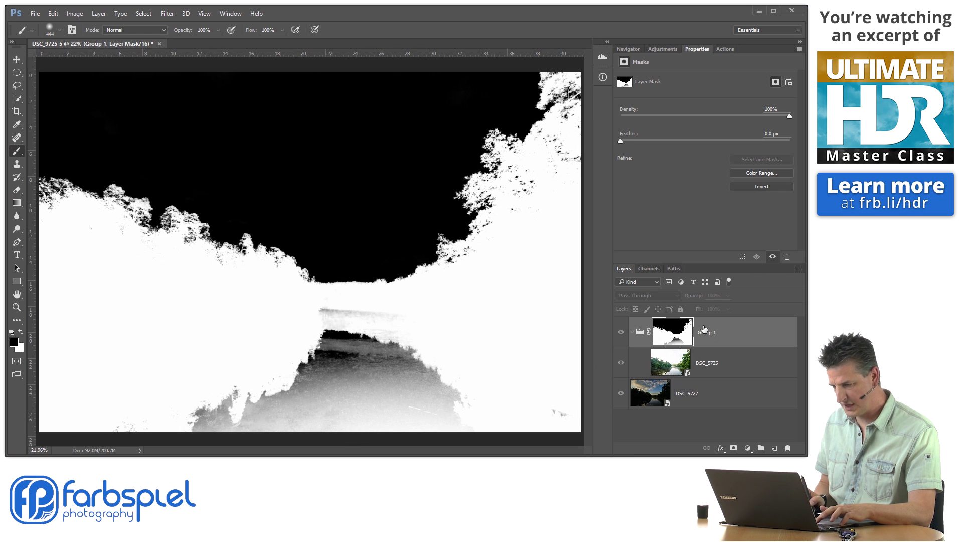
key(ctrl+2)
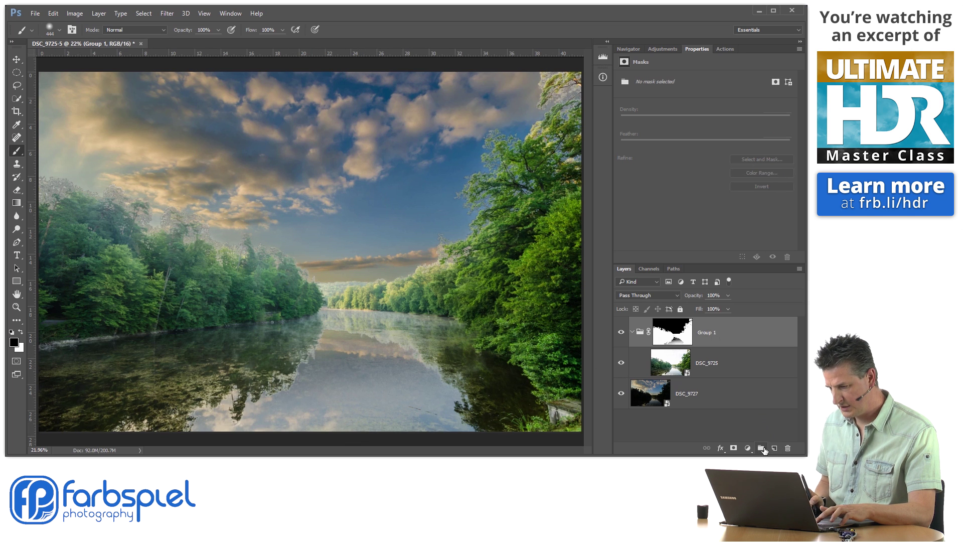
- Create an empty group below the DSC_9727 layer and nest it inside a second new group
click(761, 449)
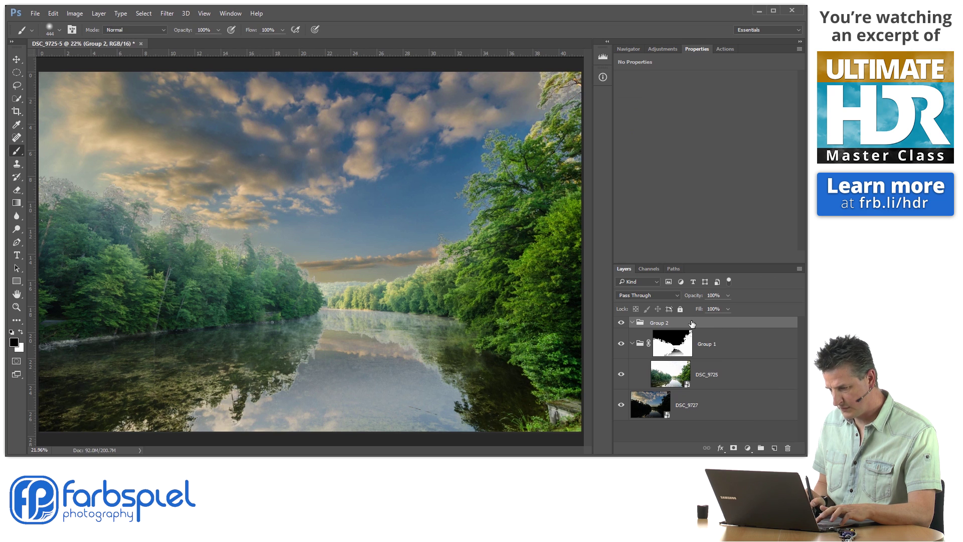
drag(694, 324, 666, 426)
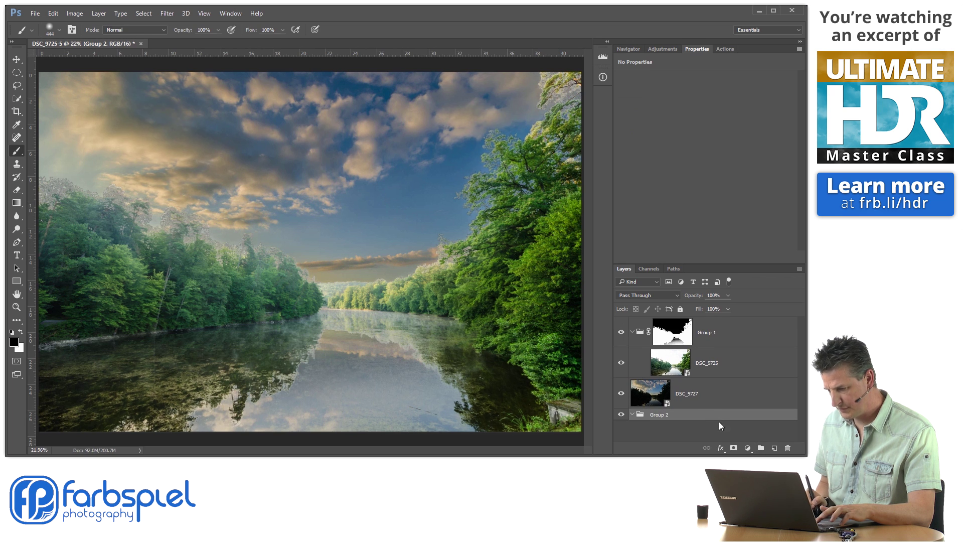
click(761, 448)
drag(670, 426, 667, 415)
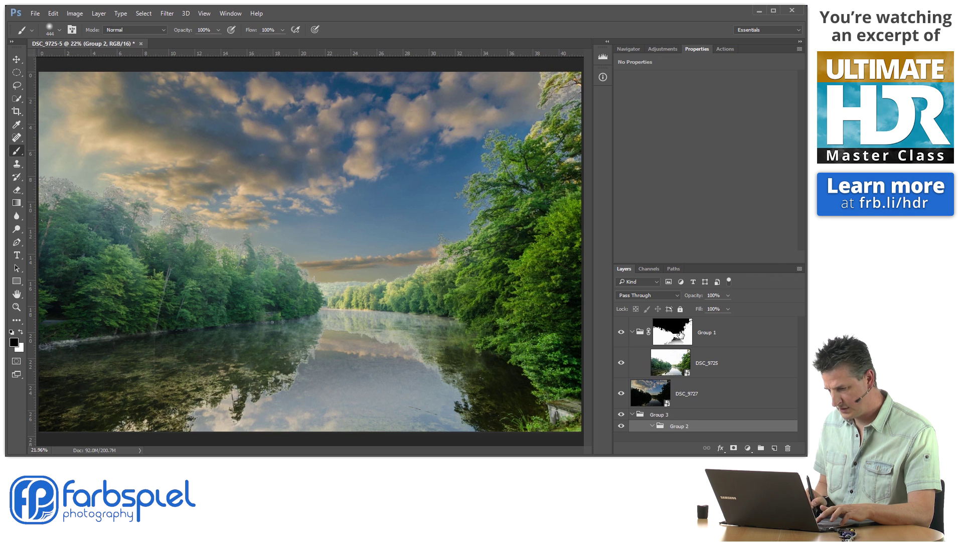
- Copy the Group 1 mask onto the nested Group 2 as a backup and collapse Group 3
click(682, 337)
drag(683, 337, 693, 426)
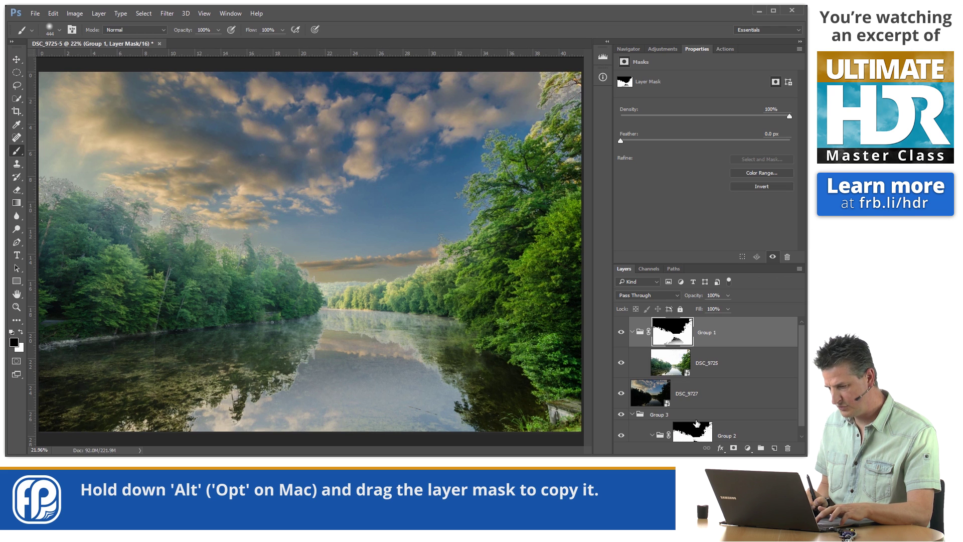
click(632, 414)
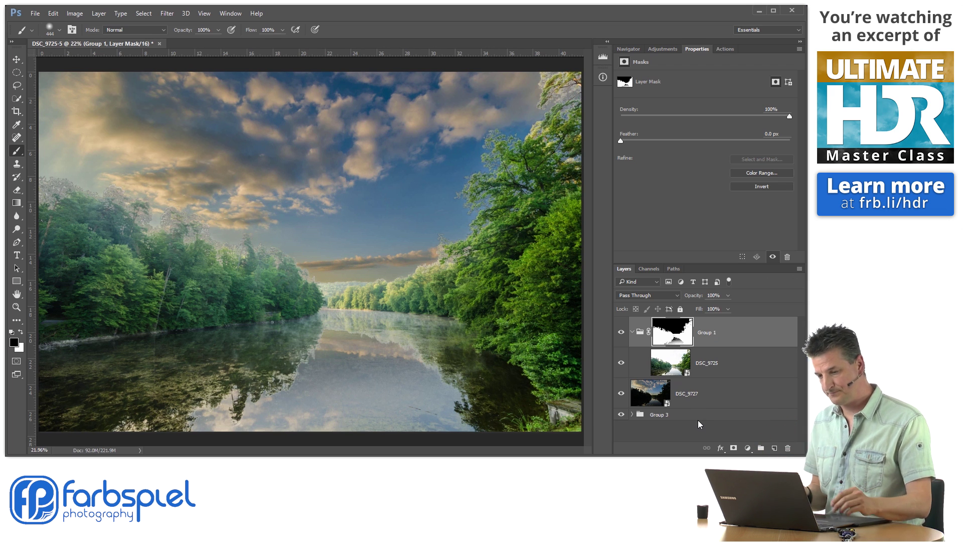
- Display the Group 1 mask, paint white over the whole water reflection area, and return to the image view
alt+click(675, 339)
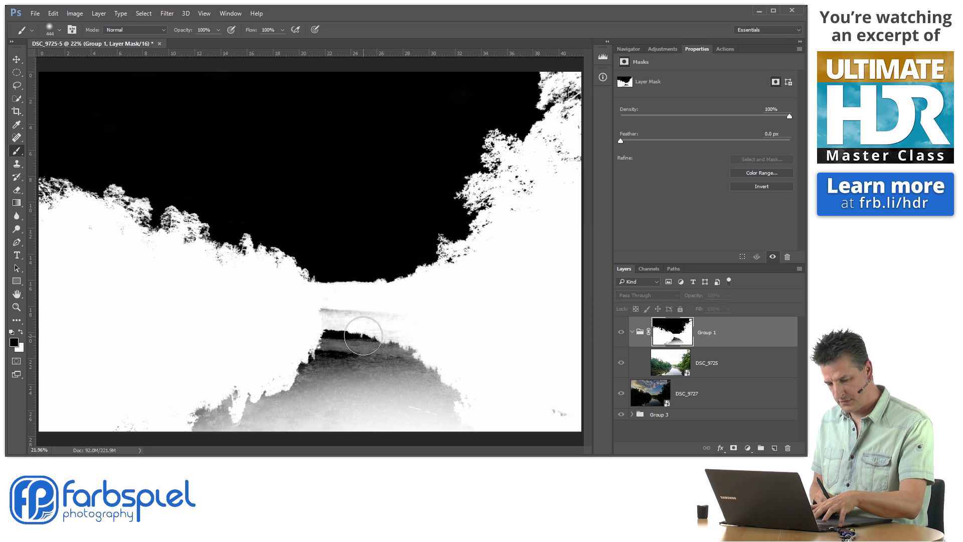
key(x)
mouse_move(409, 331)
mouse_down()
mouse_move(326, 325)
mouse_move(341, 352)
mouse_up()
mouse_move(412, 354)
mouse_down()
mouse_move(366, 385)
mouse_move(361, 408)
mouse_move(537, 408)
mouse_move(536, 420)
mouse_move(323, 424)
mouse_move(302, 411)
mouse_move(333, 369)
mouse_move(255, 414)
mouse_move(170, 423)
mouse_up()
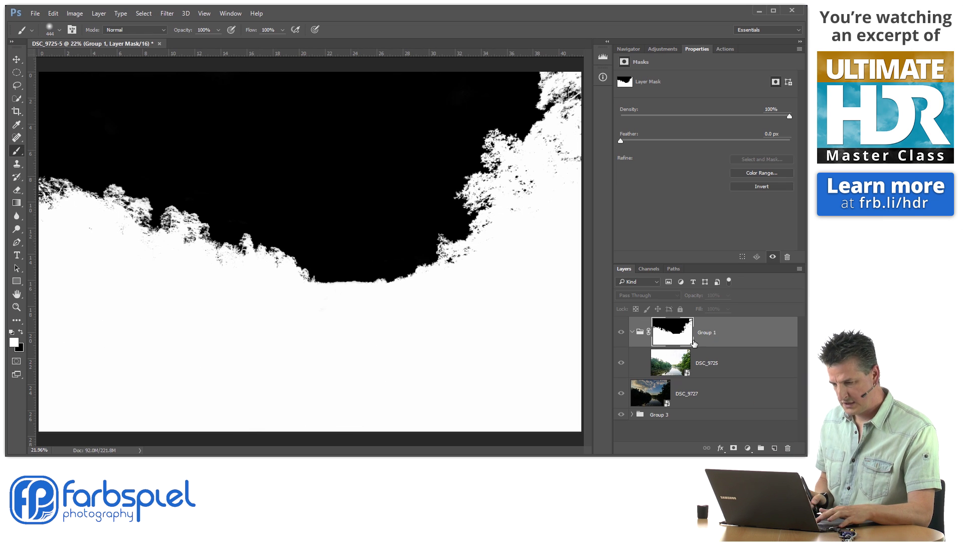
alt+click(674, 339)
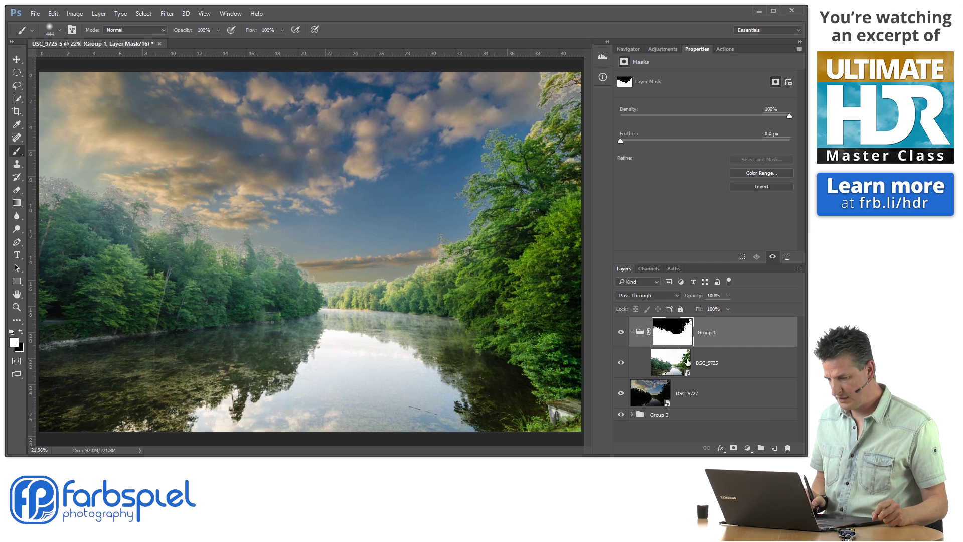
- Compare the blend with Group 1 hidden and shown, and examine the edges of the trees against the sky at 100% zoom
click(622, 335)
click(621, 335)
click(622, 334)
click(622, 335)
click(622, 335)
click(622, 335)
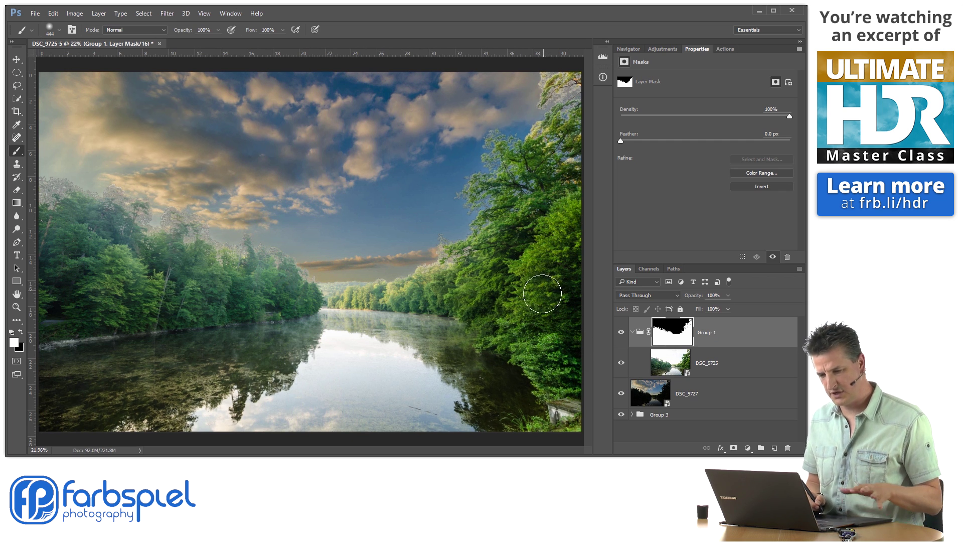
key(ctrl+1)
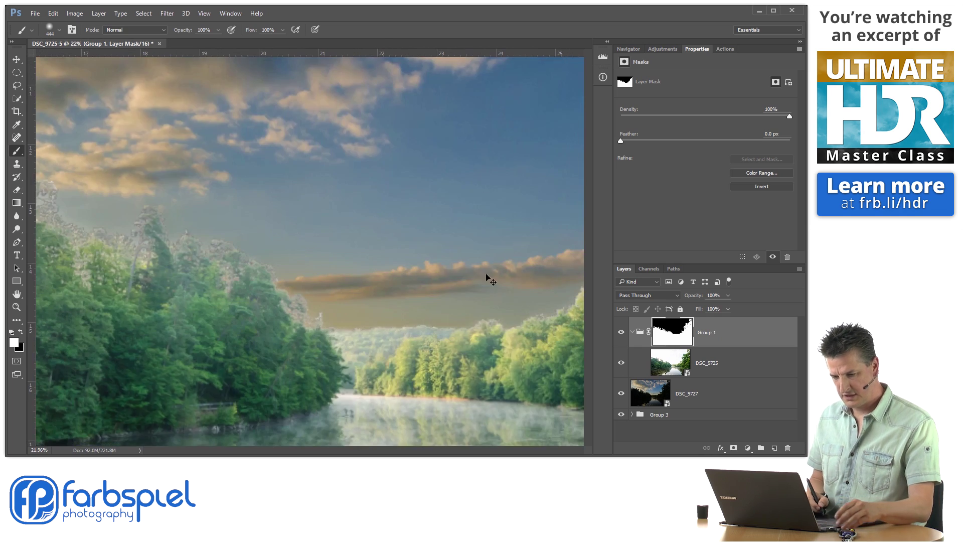
drag(236, 290, 436, 307)
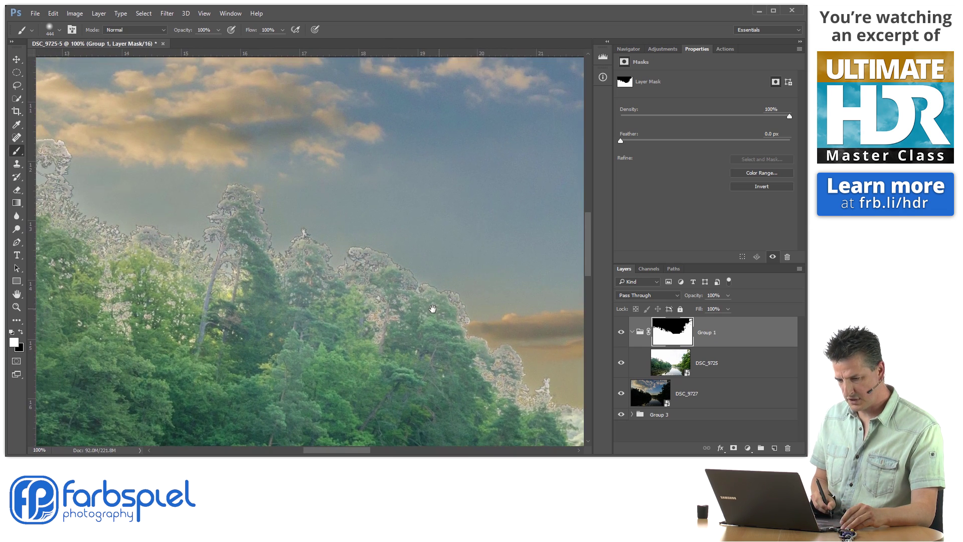
drag(232, 284, 469, 284)
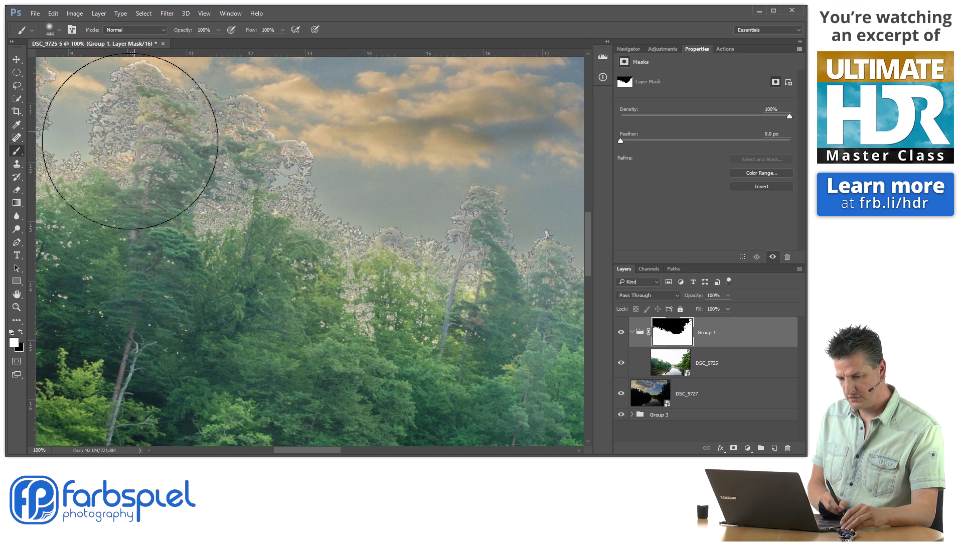
drag(245, 217, 362, 275)
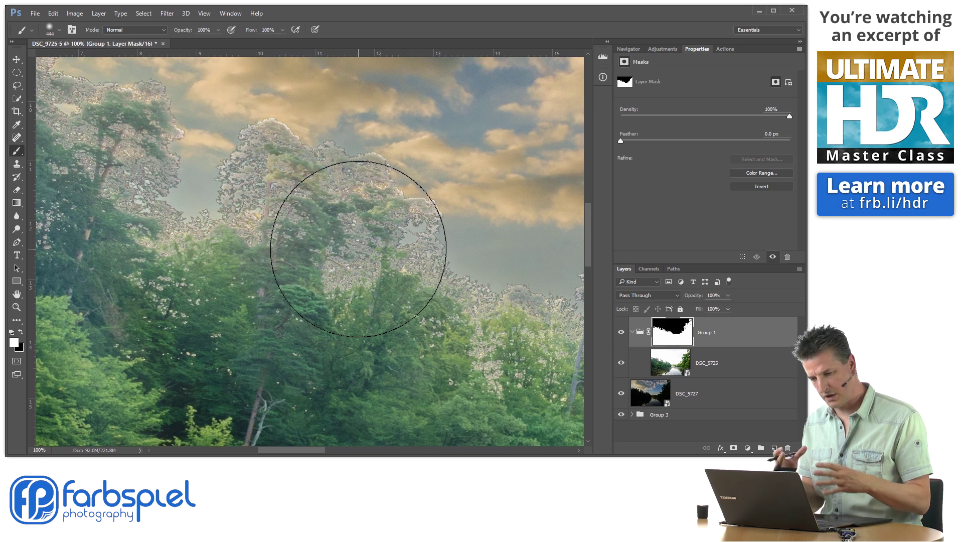
key(ctrl+0)
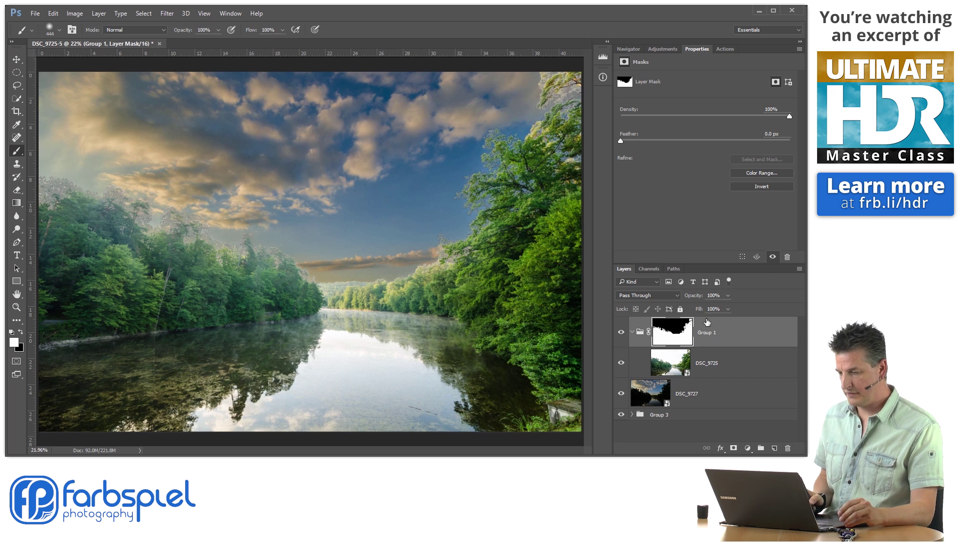
- Add a black layer mask to the DSC_9725 layer and display the Group 1 mask on its own
click(718, 374)
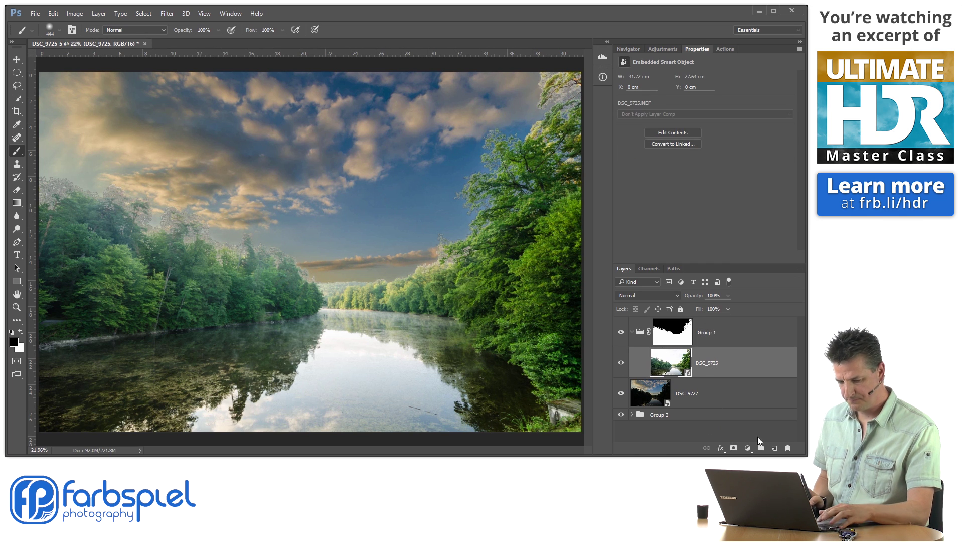
alt+click(733, 449)
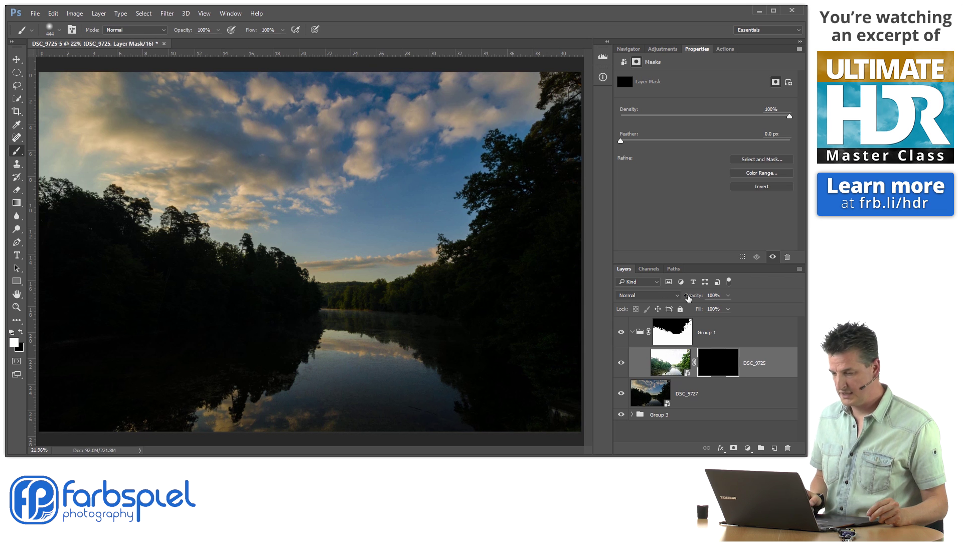
click(681, 341)
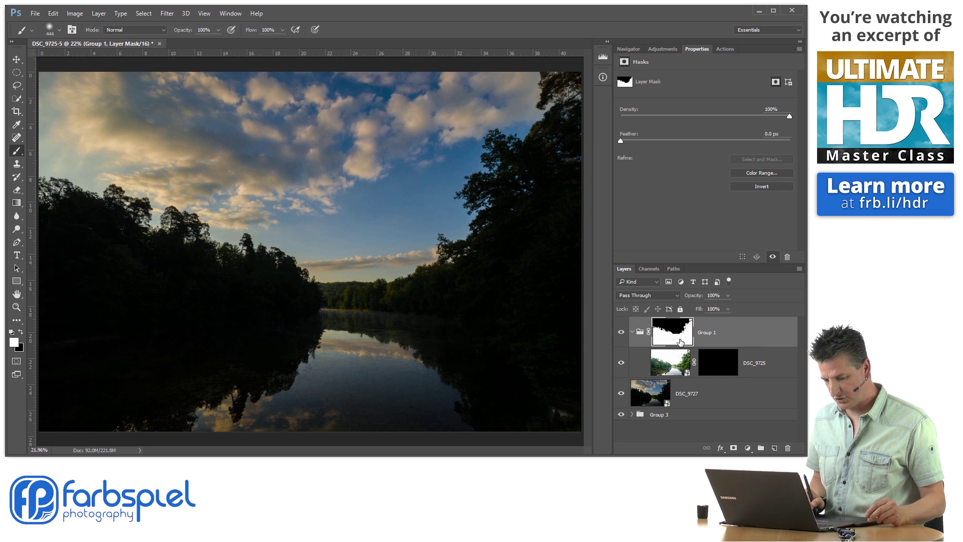
alt+click(681, 342)
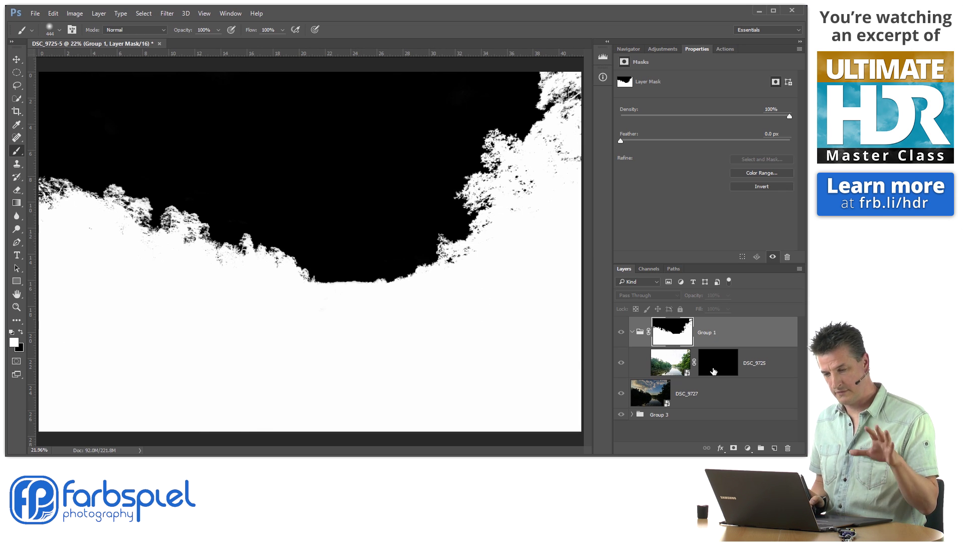
- Return to the image view, target the DSC_9725 layer mask, and set the white brush's flow to 1%
alt+click(671, 326)
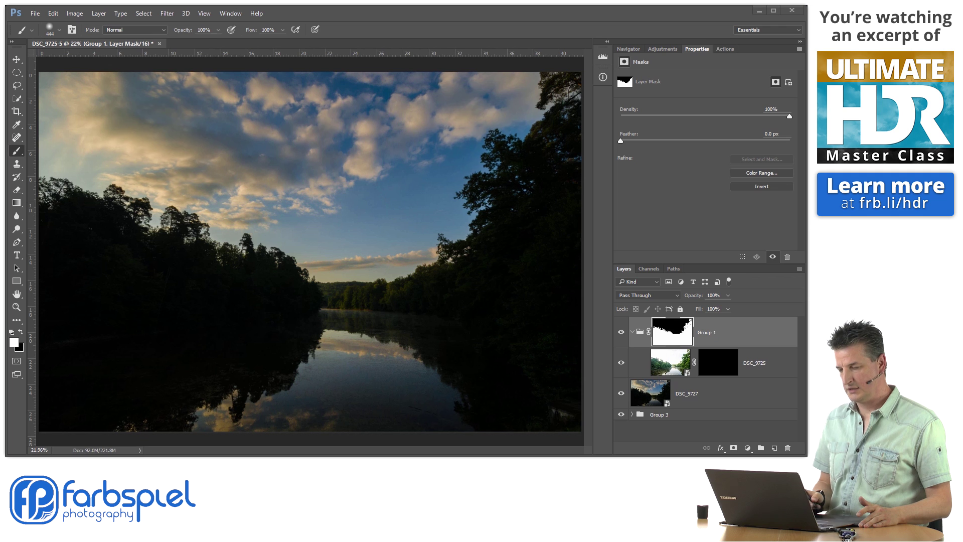
click(726, 359)
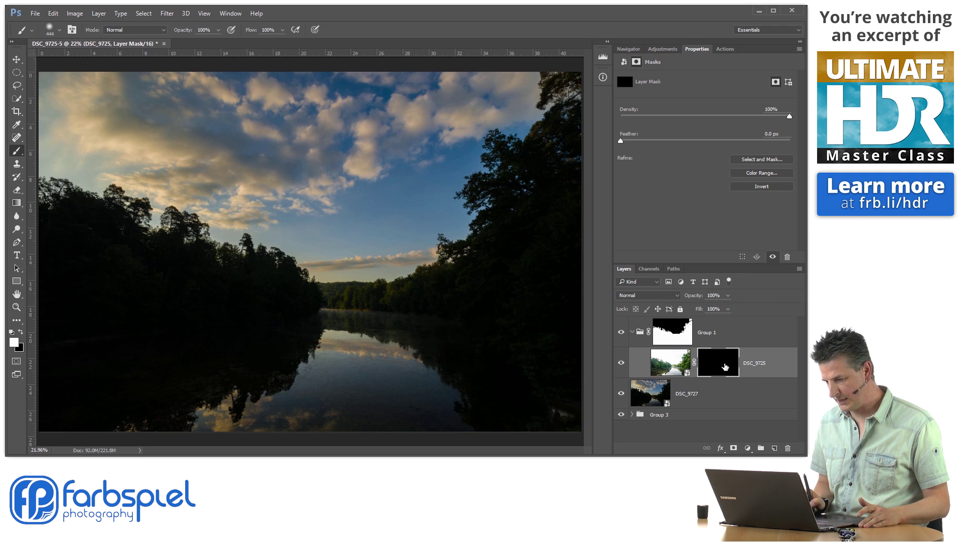
right_click(19, 152)
click(14, 342)
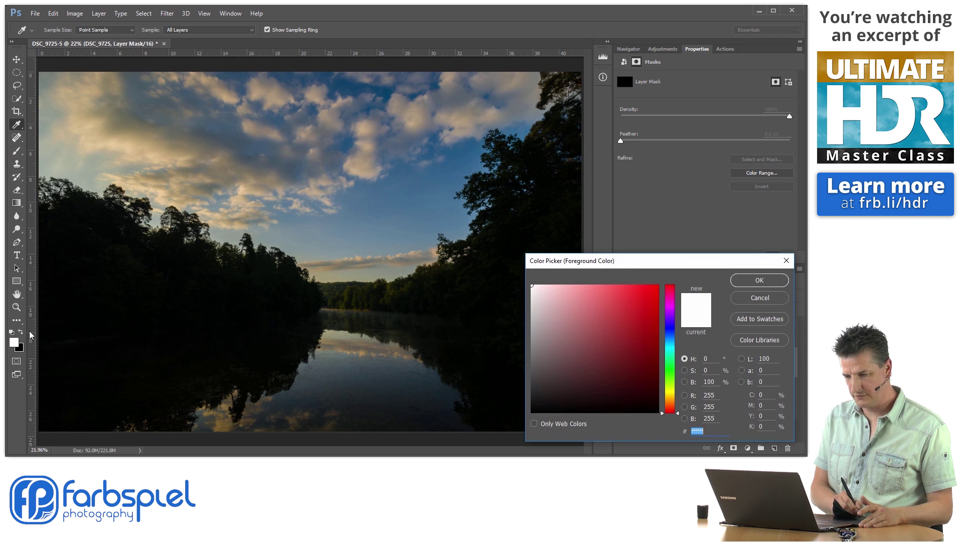
key(Return)
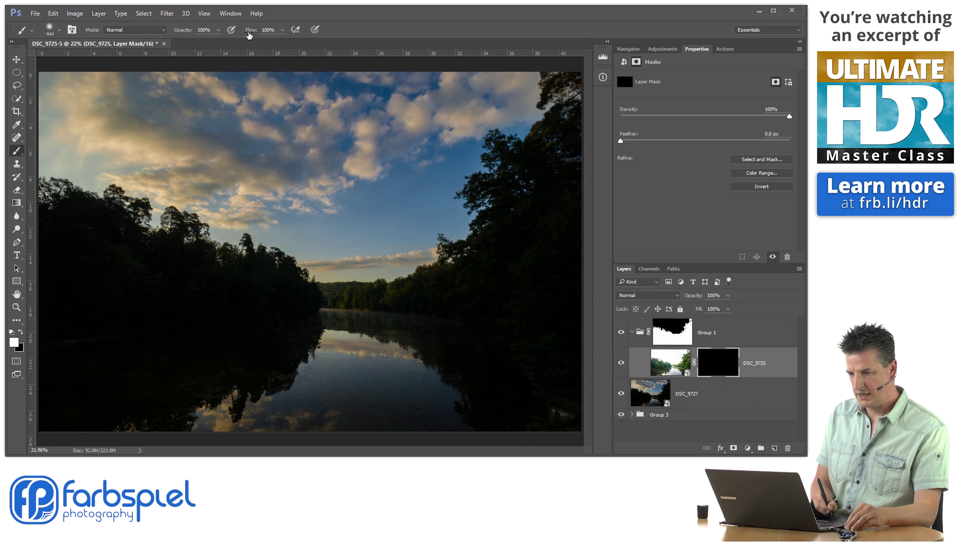
drag(253, 32, 117, 37)
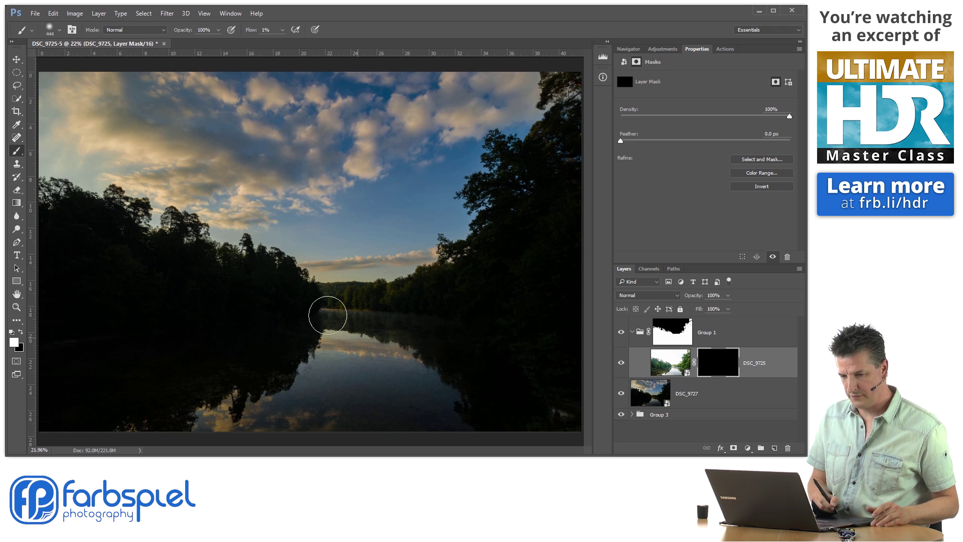
- Enlarge the brush to 671 px and paint white on the DSC_9725 mask along the treetops of both shores
drag(416, 264, 426, 264)
drag(496, 155, 501, 155)
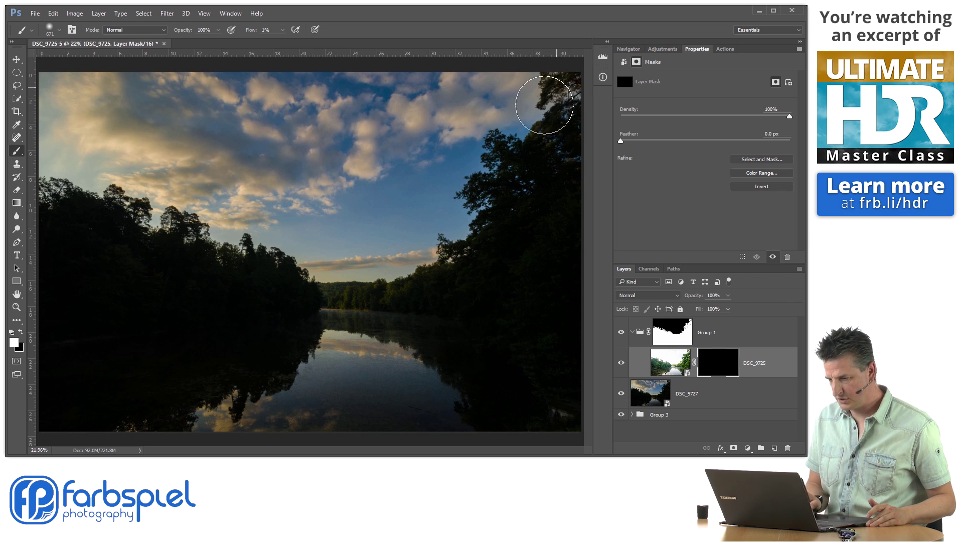
mouse_move(508, 158)
mouse_down()
mouse_move(473, 248)
mouse_move(499, 221)
mouse_move(359, 295)
mouse_move(424, 286)
mouse_move(446, 264)
mouse_move(468, 193)
mouse_move(523, 191)
mouse_move(567, 84)
mouse_move(564, 134)
mouse_move(486, 273)
mouse_move(514, 194)
mouse_move(487, 183)
mouse_move(467, 216)
mouse_up()
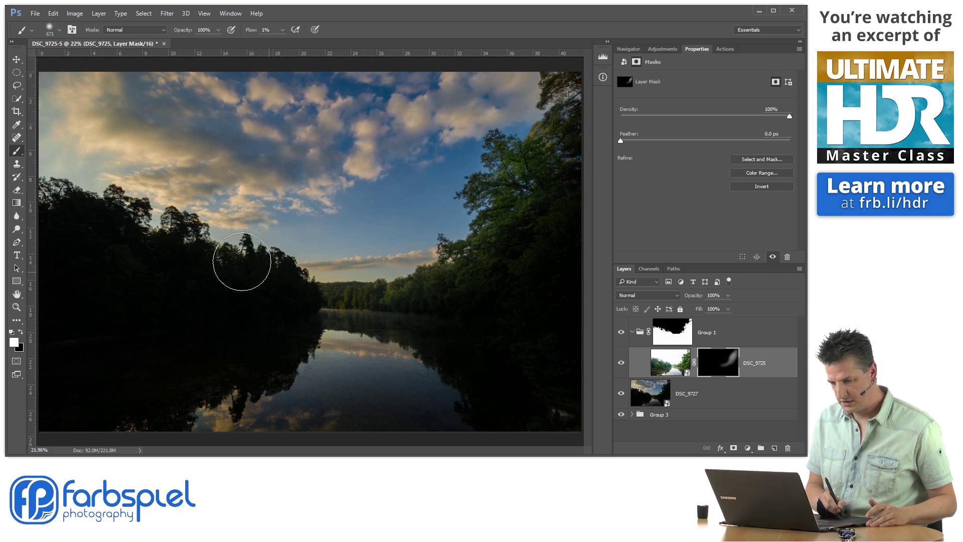
mouse_move(136, 210)
mouse_down()
mouse_move(213, 241)
mouse_move(94, 198)
mouse_move(109, 216)
mouse_move(100, 219)
mouse_move(41, 191)
mouse_move(96, 192)
mouse_move(227, 249)
mouse_move(263, 242)
mouse_move(313, 312)
mouse_move(300, 298)
mouse_move(85, 234)
mouse_move(49, 203)
mouse_move(70, 204)
mouse_move(56, 186)
mouse_move(332, 296)
mouse_move(419, 293)
mouse_move(483, 229)
mouse_move(504, 165)
mouse_move(485, 161)
mouse_move(516, 120)
mouse_move(526, 169)
mouse_move(551, 122)
mouse_move(558, 69)
mouse_move(582, 100)
mouse_move(567, 155)
mouse_move(578, 216)
mouse_up()
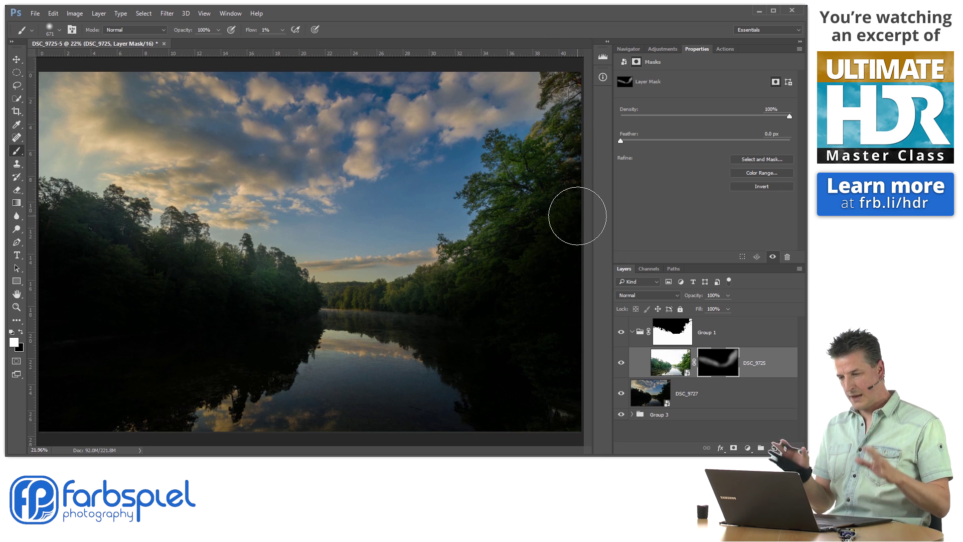
- View the DSC_9725 and Group 1 masks on their own, and compare the blend with the Group 1 mask disabled and enabled
alt+click(719, 374)
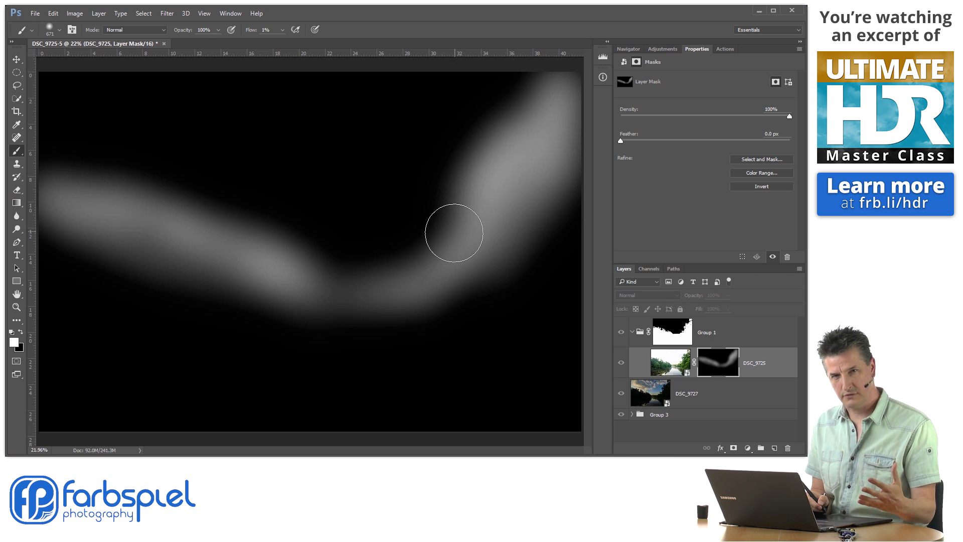
click(677, 337)
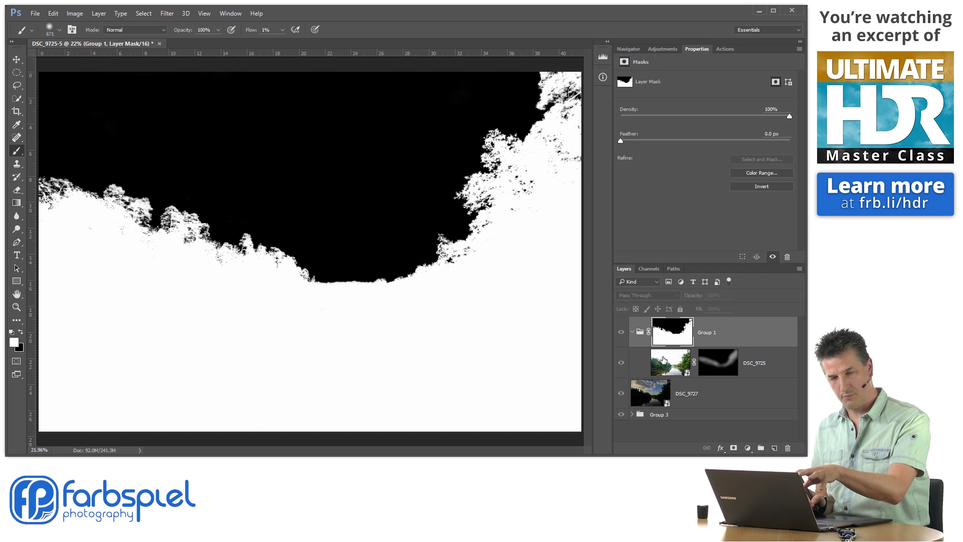
click(724, 367)
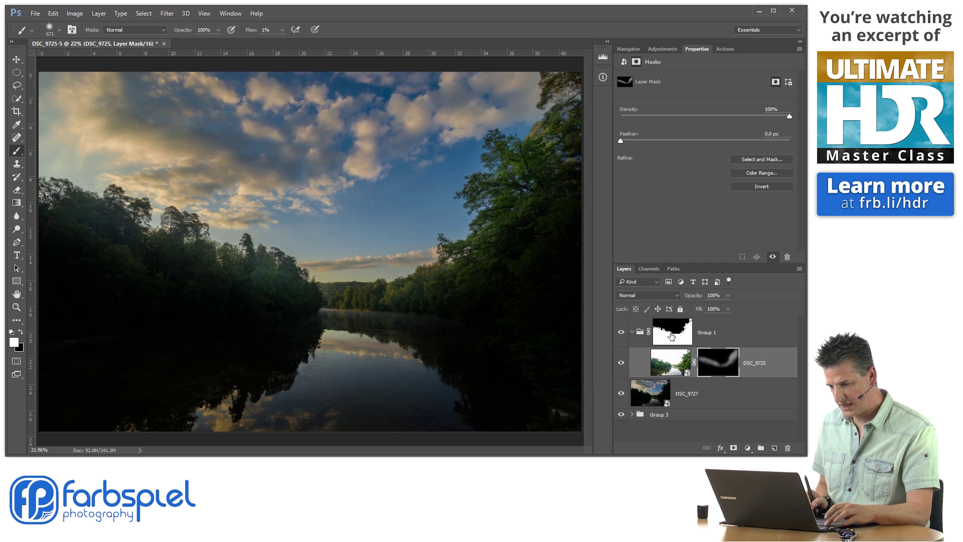
shift+click(671, 341)
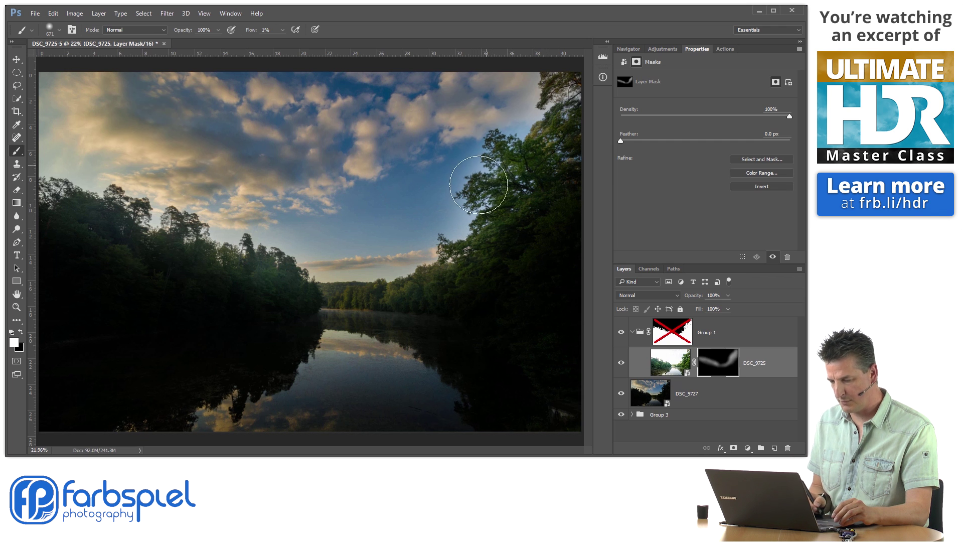
shift+click(675, 342)
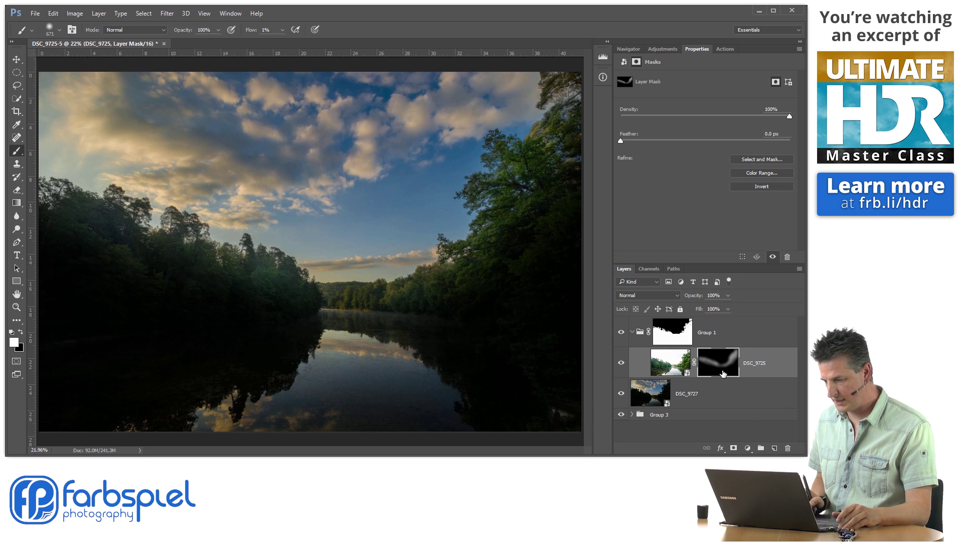
- Brighten the upper trees on both shores by painting more white on the DSC_9725 mask at 1% flow
mouse_move(543, 118)
mouse_down()
mouse_move(560, 138)
mouse_move(581, 122)
mouse_move(579, 89)
mouse_move(545, 175)
mouse_up()
mouse_move(505, 256)
mouse_down()
mouse_move(550, 201)
mouse_move(512, 208)
mouse_move(527, 199)
mouse_move(480, 286)
mouse_move(524, 253)
mouse_move(531, 265)
mouse_move(548, 237)
mouse_move(508, 253)
mouse_up()
mouse_move(519, 187)
mouse_down()
mouse_move(473, 172)
mouse_move(541, 150)
mouse_move(559, 167)
mouse_move(487, 270)
mouse_up()
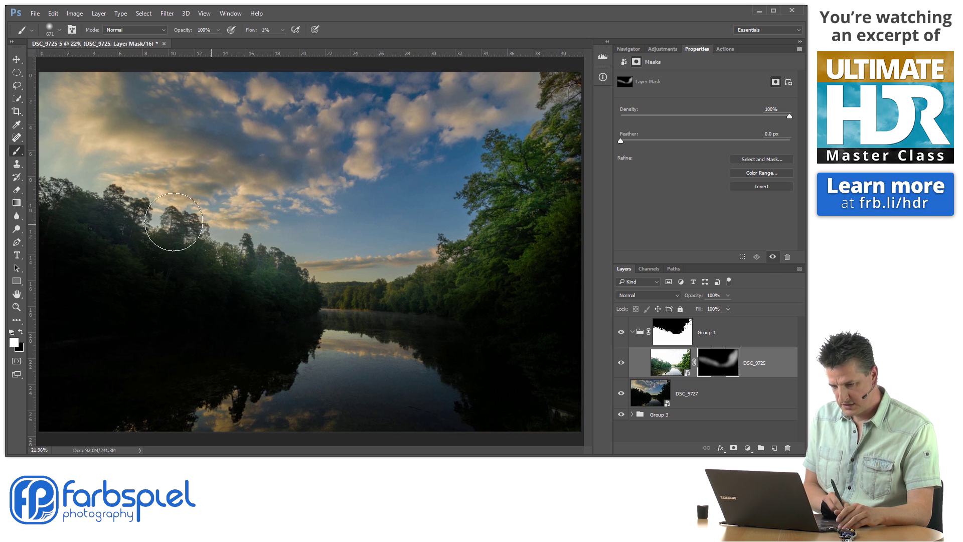
mouse_move(112, 232)
mouse_down()
mouse_move(129, 254)
mouse_move(75, 227)
mouse_move(253, 283)
mouse_move(202, 268)
mouse_move(215, 279)
mouse_move(201, 308)
mouse_move(103, 287)
mouse_move(34, 245)
mouse_move(86, 255)
mouse_move(93, 246)
mouse_move(55, 263)
mouse_move(47, 217)
mouse_move(70, 239)
mouse_move(62, 297)
mouse_move(235, 296)
mouse_move(153, 286)
mouse_move(178, 302)
mouse_move(455, 311)
mouse_up()
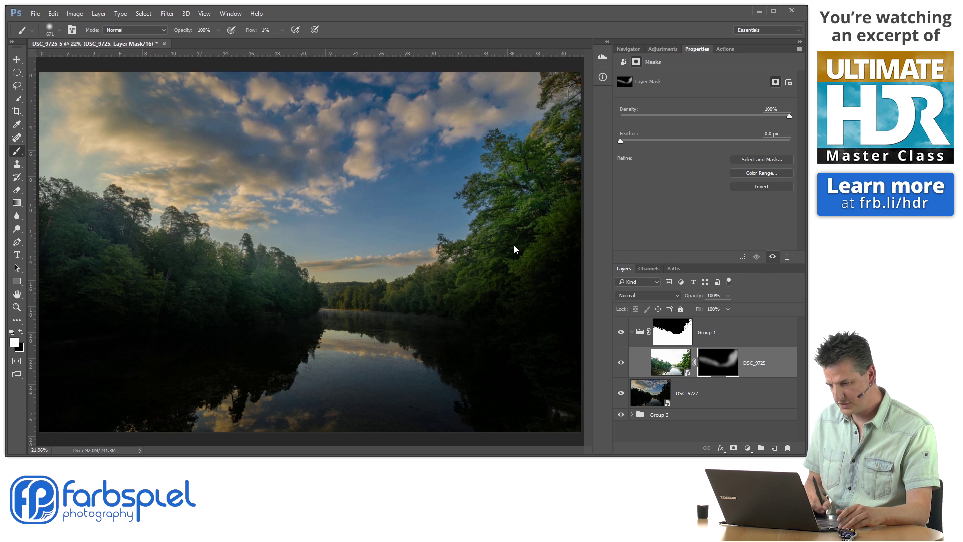
- Raise the brush flow to 3% and paint white on the DSC_9725 mask over the lower trees on both shores and the water
mouse_move(506, 248)
mouse_down()
mouse_move(520, 299)
mouse_move(566, 266)
mouse_move(555, 207)
mouse_move(550, 213)
mouse_move(575, 206)
mouse_up()
mouse_move(506, 257)
mouse_down()
mouse_move(405, 311)
mouse_move(491, 259)
mouse_move(433, 201)
mouse_move(503, 252)
mouse_move(196, 301)
mouse_move(236, 295)
mouse_move(199, 264)
mouse_move(158, 268)
mouse_move(65, 209)
mouse_move(261, 286)
mouse_up()
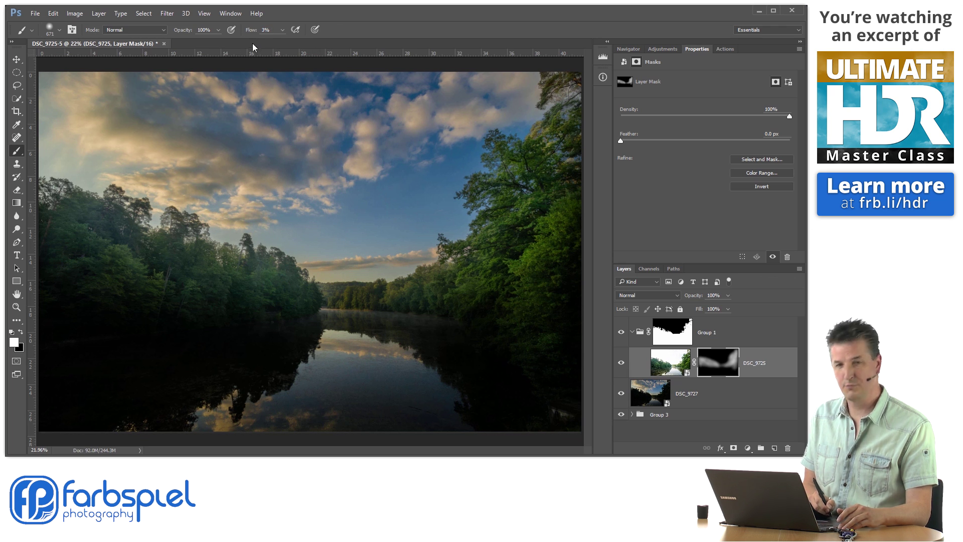
mouse_move(487, 280)
mouse_down()
mouse_move(527, 239)
mouse_move(524, 262)
mouse_move(549, 267)
mouse_move(569, 239)
mouse_up()
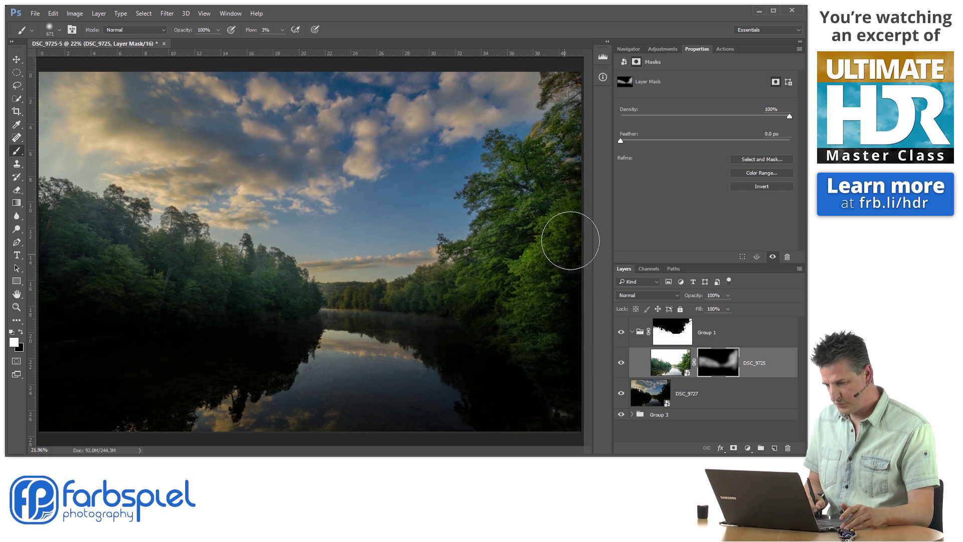
mouse_move(577, 303)
mouse_down()
mouse_move(578, 364)
mouse_move(551, 364)
mouse_move(463, 325)
mouse_move(507, 307)
mouse_move(354, 310)
mouse_move(332, 315)
mouse_move(328, 328)
mouse_move(200, 303)
mouse_move(168, 279)
mouse_move(219, 293)
mouse_move(243, 313)
mouse_move(126, 297)
mouse_move(105, 259)
mouse_move(80, 288)
mouse_move(56, 287)
mouse_move(72, 267)
mouse_move(63, 305)
mouse_move(61, 273)
mouse_move(48, 273)
mouse_move(109, 340)
mouse_move(126, 325)
mouse_move(136, 354)
mouse_move(181, 316)
mouse_move(158, 349)
mouse_move(150, 311)
mouse_move(215, 332)
mouse_move(258, 326)
mouse_move(261, 342)
mouse_move(174, 409)
mouse_move(221, 397)
mouse_move(221, 407)
mouse_move(476, 320)
mouse_move(499, 322)
mouse_move(414, 379)
mouse_move(446, 384)
mouse_move(404, 427)
mouse_move(502, 436)
mouse_move(583, 417)
mouse_move(550, 349)
mouse_move(487, 344)
mouse_move(441, 364)
mouse_move(506, 337)
mouse_move(351, 427)
mouse_move(37, 415)
mouse_move(58, 363)
mouse_move(58, 251)
mouse_move(184, 274)
mouse_move(176, 281)
mouse_move(316, 324)
mouse_move(390, 325)
mouse_move(516, 266)
mouse_move(567, 154)
mouse_move(564, 344)
mouse_move(574, 338)
mouse_move(564, 400)
mouse_move(595, 252)
mouse_move(467, 220)
mouse_move(466, 198)
mouse_up()
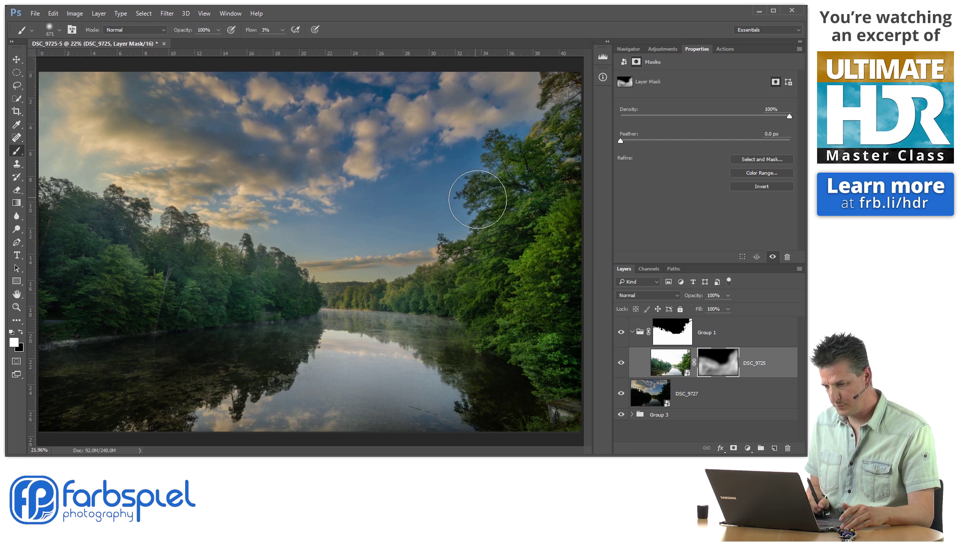
- Reduce the brush flow to 1% and refine the DSC_9725 mask with white over both tree lines and the middle of the lake
drag(251, 33, 222, 38)
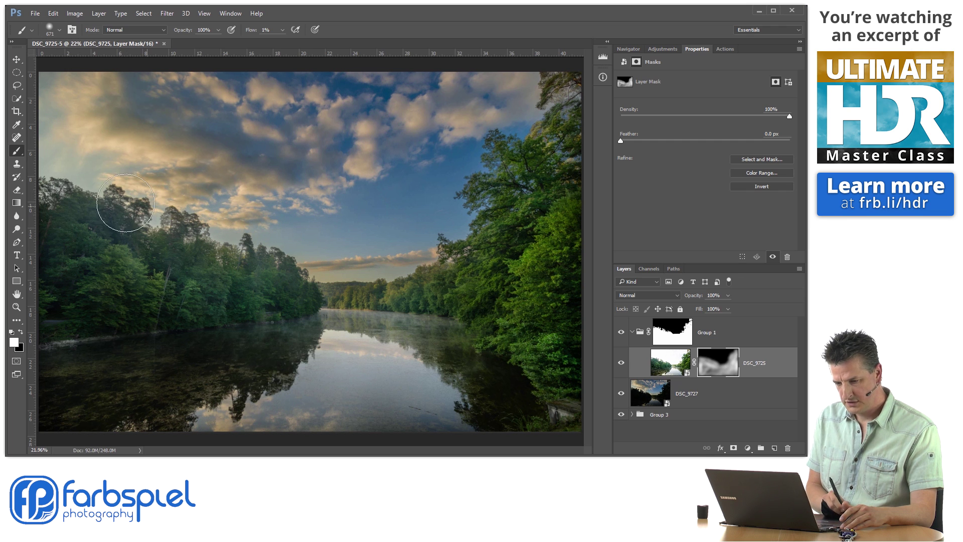
mouse_move(109, 225)
mouse_down()
mouse_move(140, 221)
mouse_move(191, 269)
mouse_move(218, 278)
mouse_up()
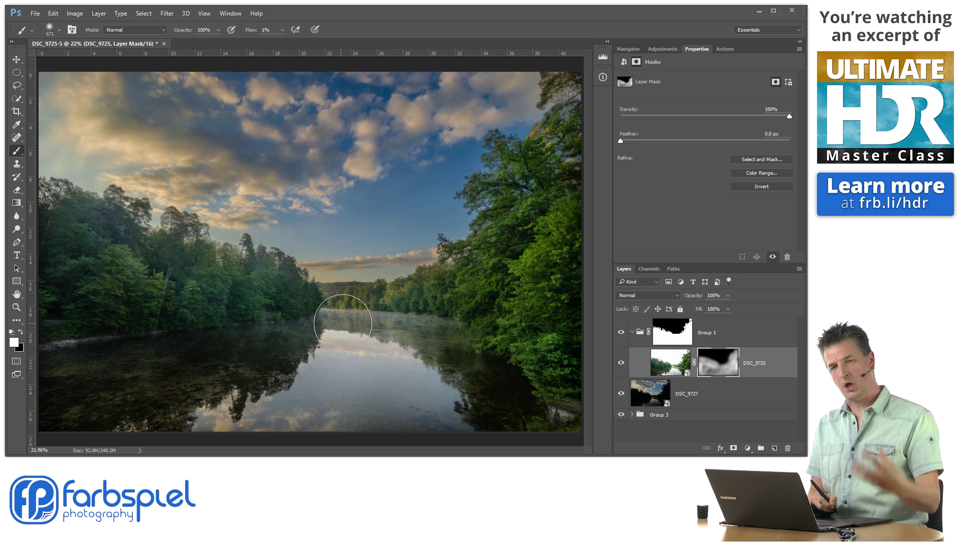
mouse_move(488, 188)
mouse_down()
mouse_move(459, 197)
mouse_move(499, 182)
mouse_move(503, 190)
mouse_move(505, 170)
mouse_move(539, 170)
mouse_move(530, 215)
mouse_move(456, 252)
mouse_up()
mouse_move(367, 302)
mouse_down()
mouse_move(536, 218)
mouse_move(514, 252)
mouse_move(574, 177)
mouse_move(559, 317)
mouse_move(509, 326)
mouse_move(497, 345)
mouse_move(279, 351)
mouse_up()
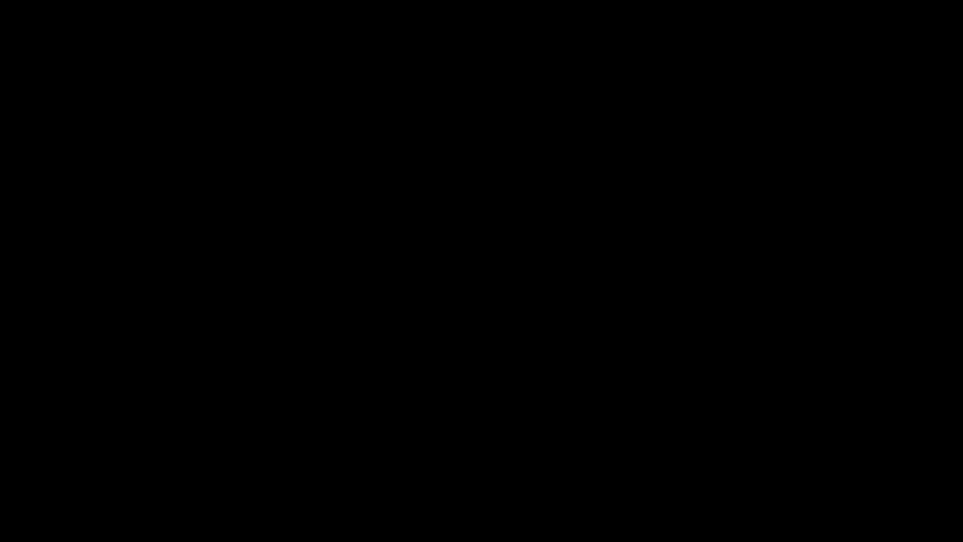